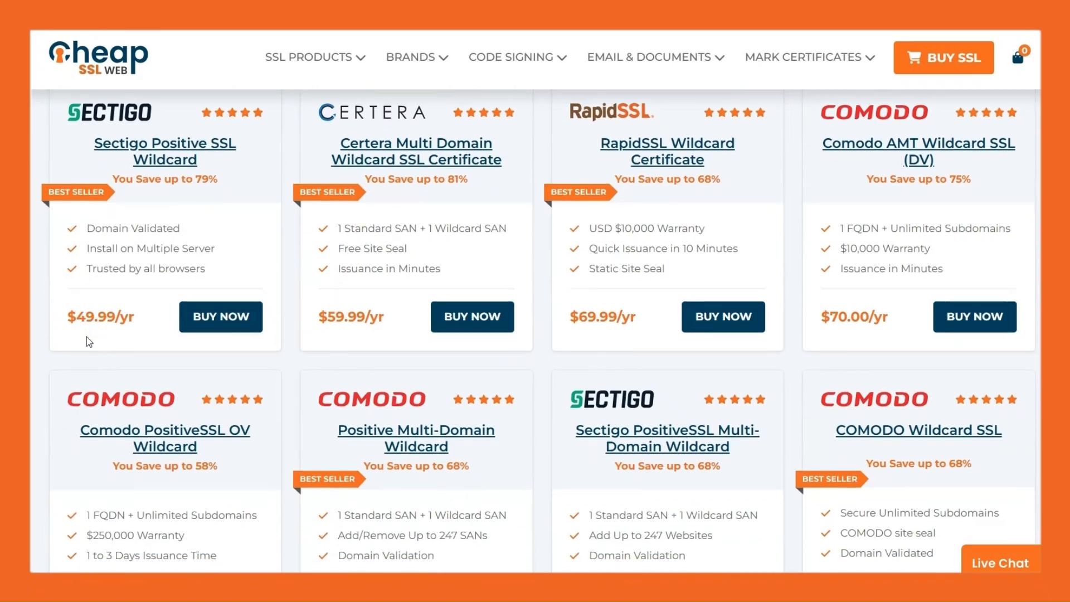
# Browse the wildcard SSL certificates and open the Comodo PositiveSSL Wildcard Certificate product page
pyautogui.scroll(-7, 86, 336)
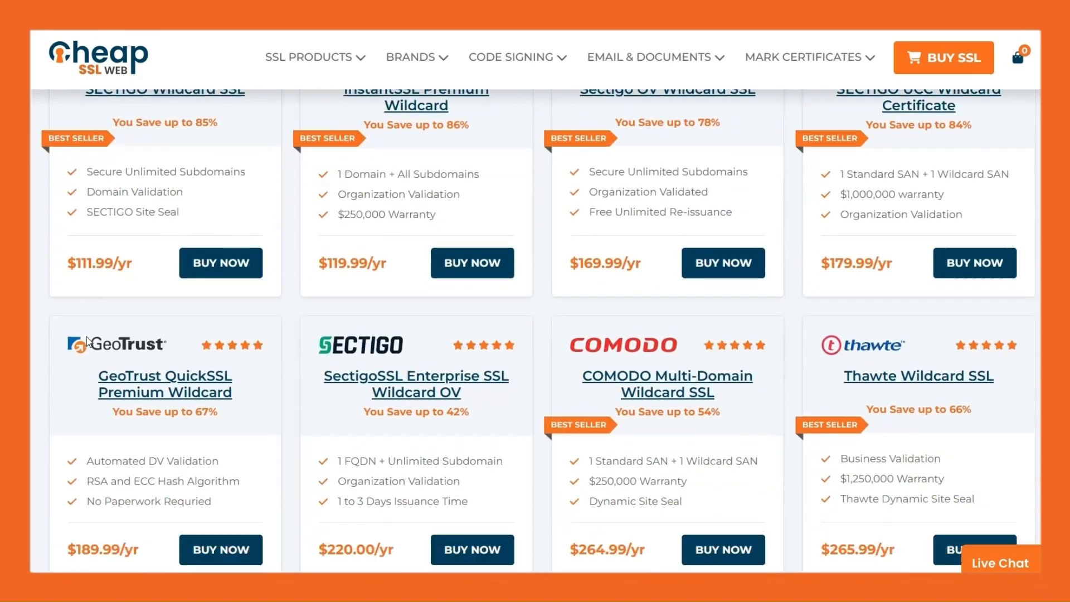
pyautogui.scroll(11, 86, 337)
pyautogui.scroll(10, 86, 337)
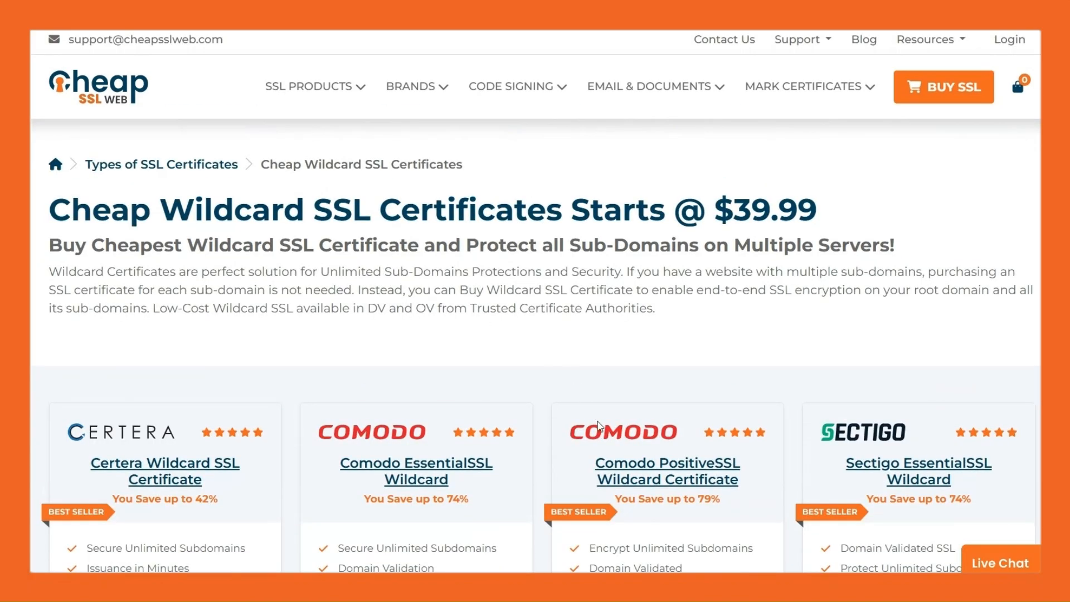
pyautogui.click(627, 477)
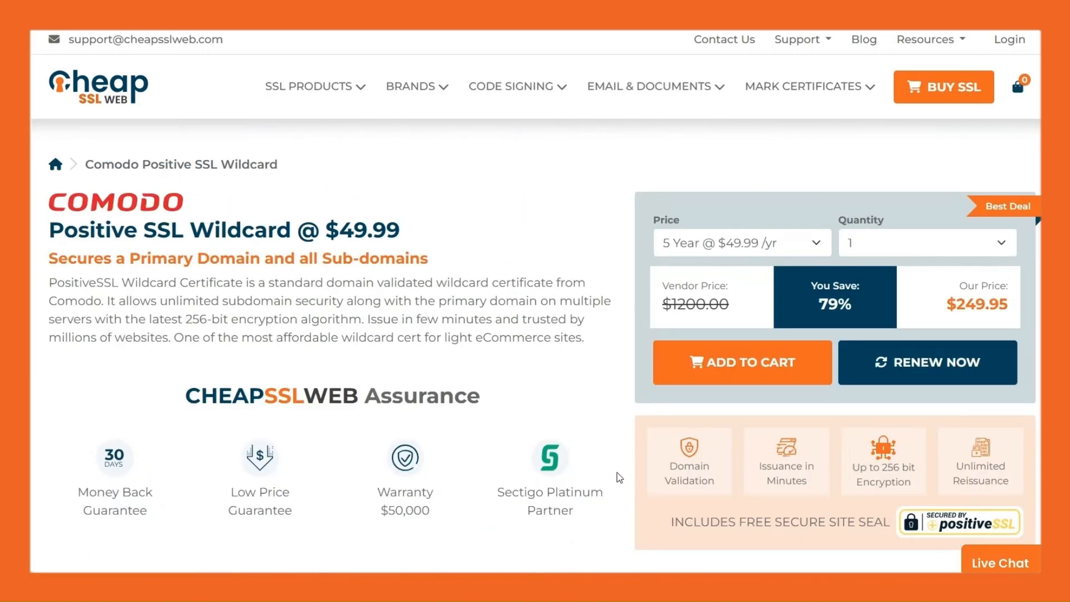
# Review the certificate's features, choose the 1 Year @ $59.99 /yr term and add it to the cart
pyautogui.scroll(-15, 325, 302)
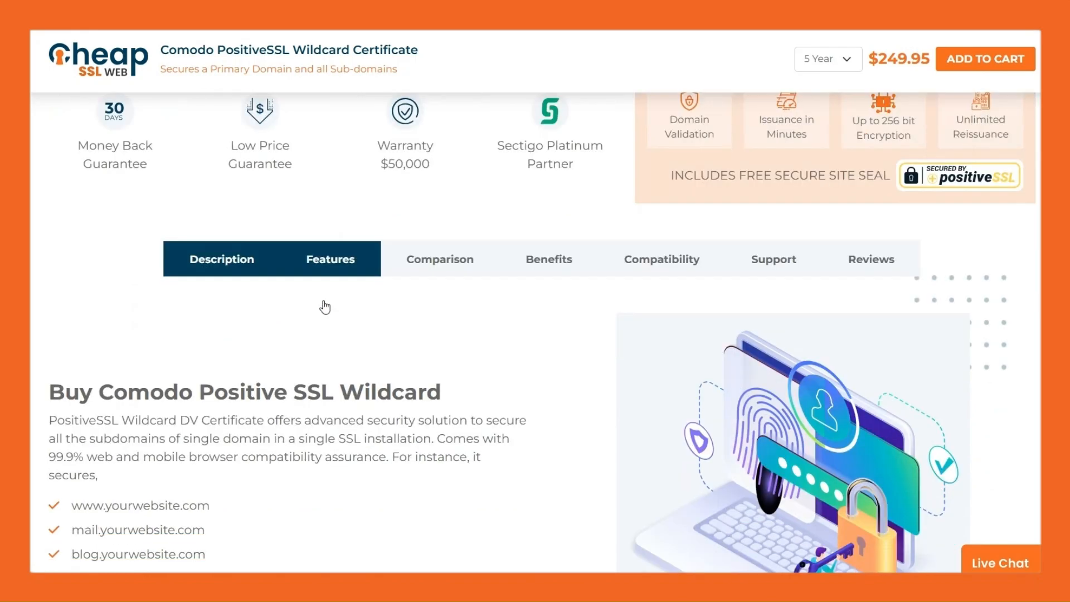
pyautogui.scroll(-3, 323, 301)
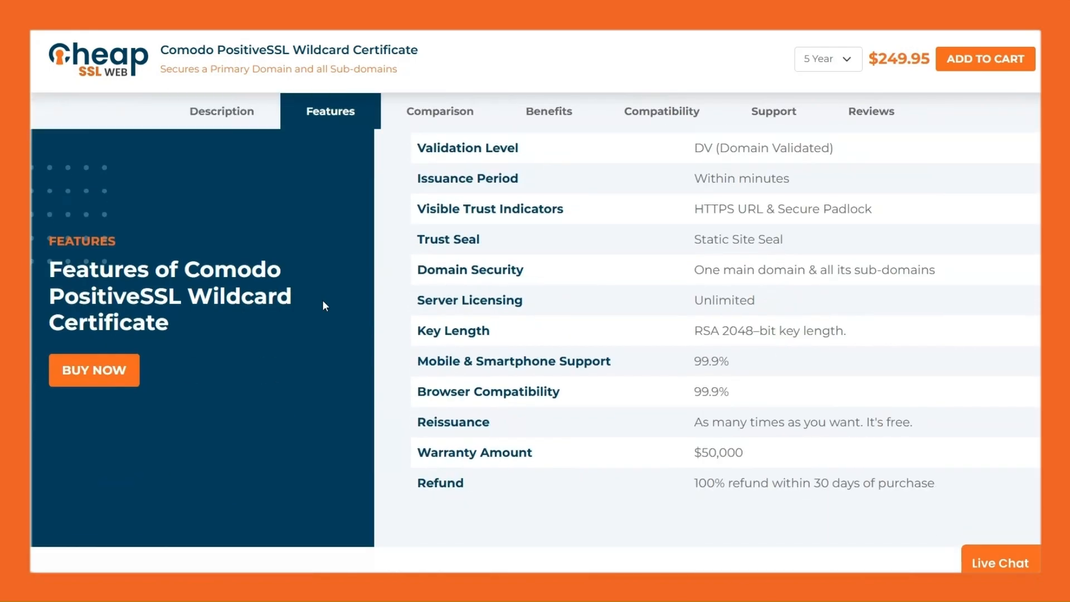
pyautogui.scroll(10, 324, 301)
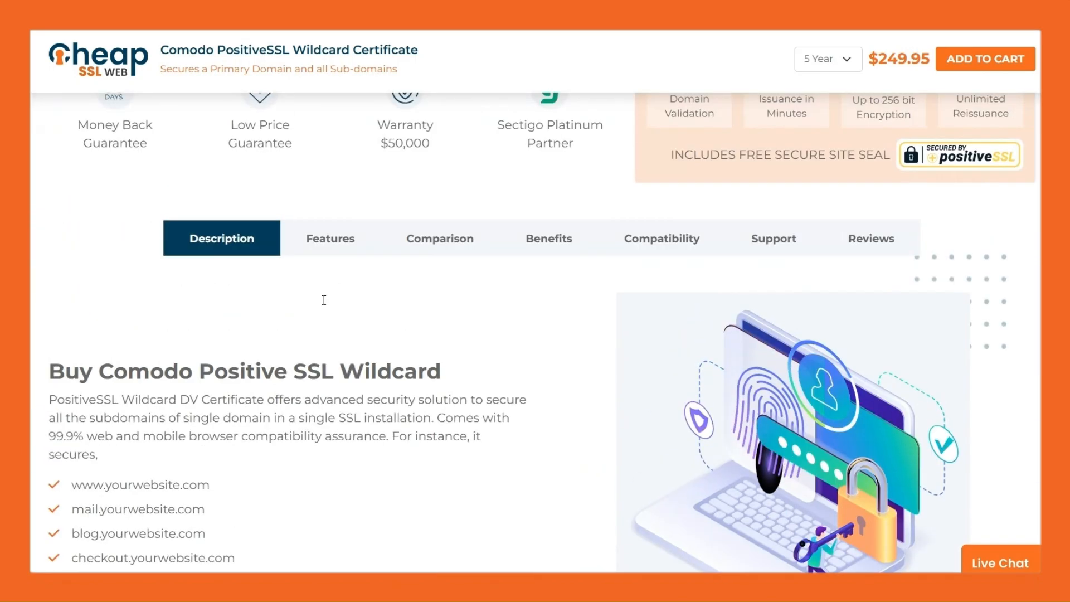
pyautogui.scroll(6, 323, 301)
pyautogui.click(762, 254)
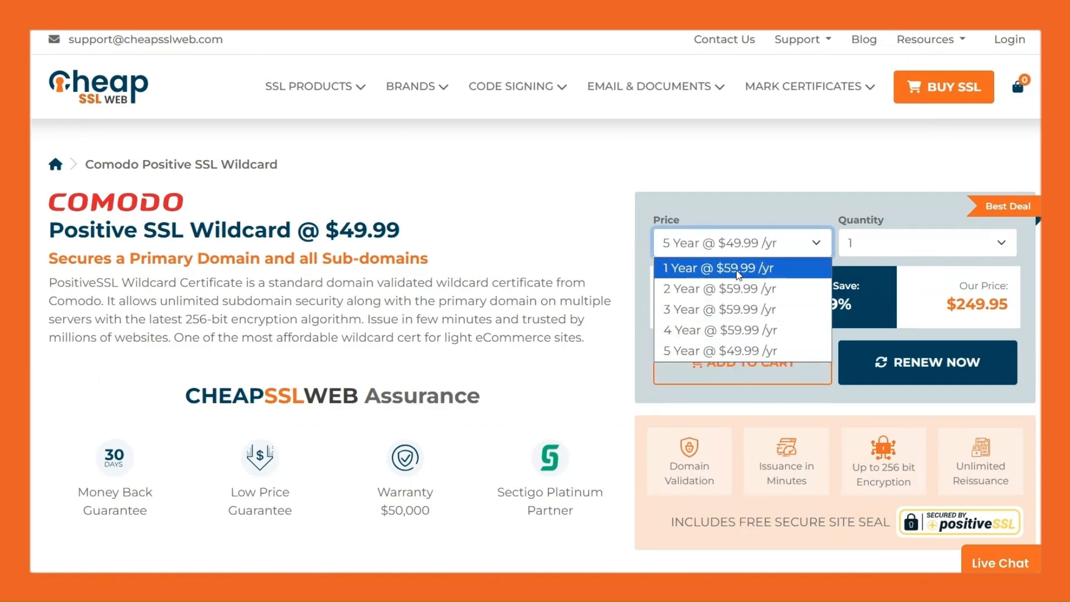
pyautogui.click(756, 269)
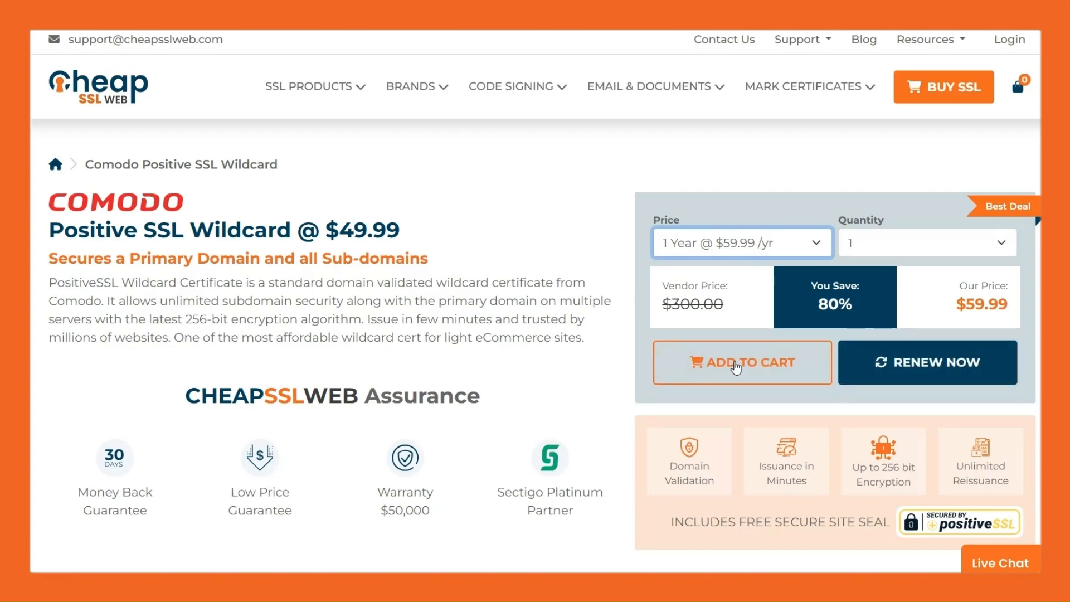
pyautogui.click(740, 373)
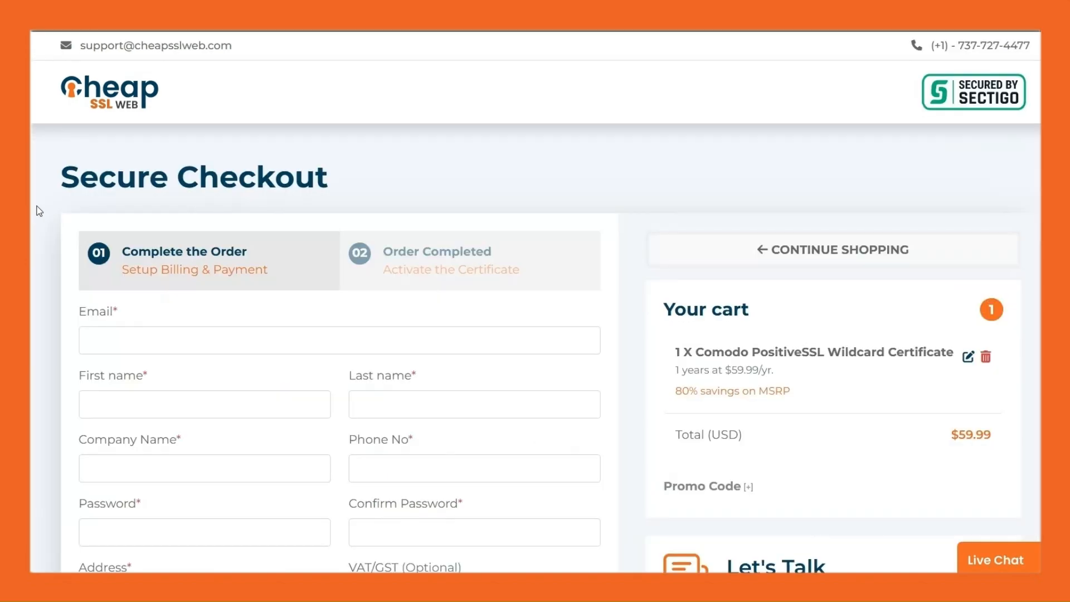
# Fill in the customer's email, name, company and phone number in the checkout form, and enter and confirm the account password
pyautogui.scroll(-5, 39, 210)
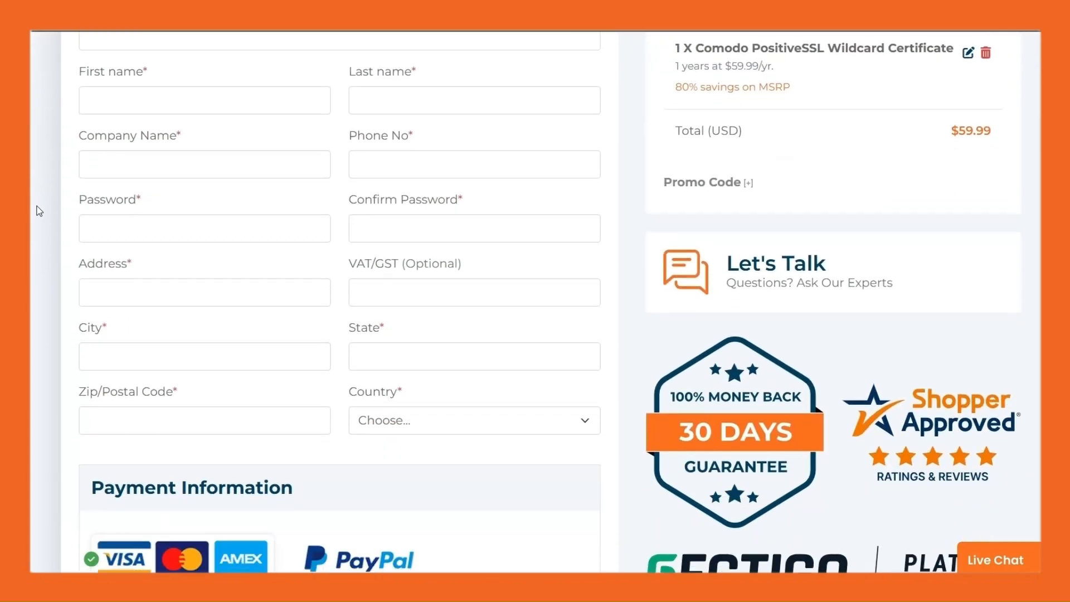
pyautogui.scroll(-4, 39, 211)
pyautogui.scroll(9, 39, 210)
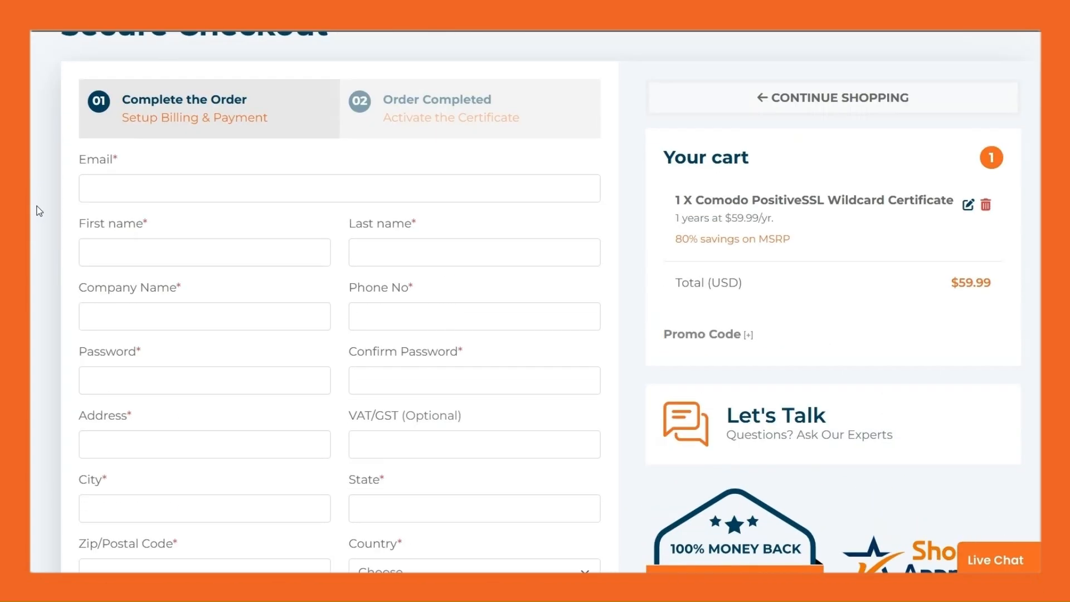
pyautogui.press('Tab')
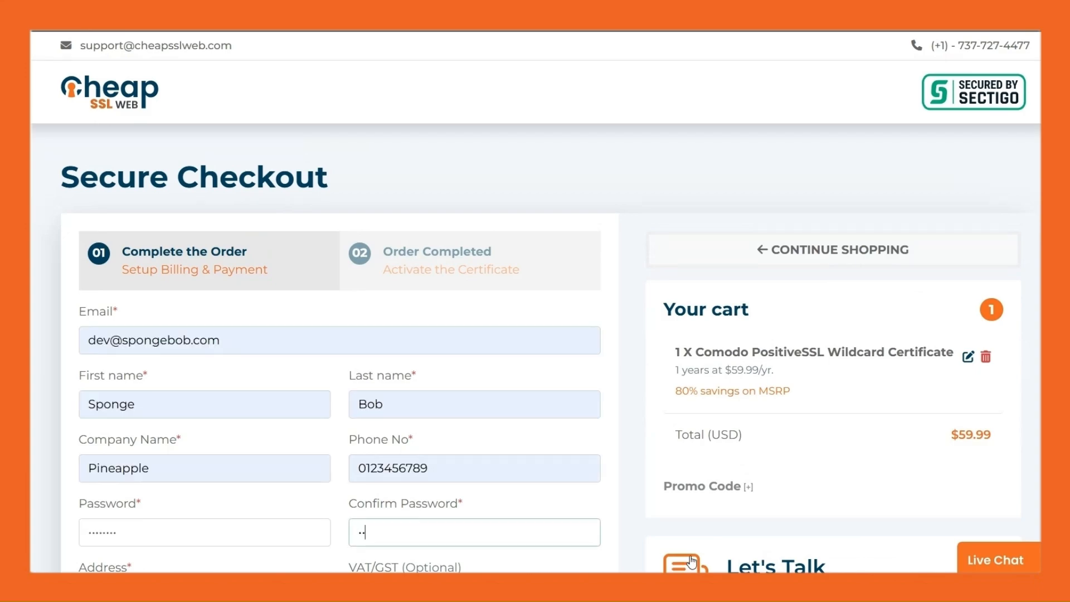
pyautogui.press('Tab')
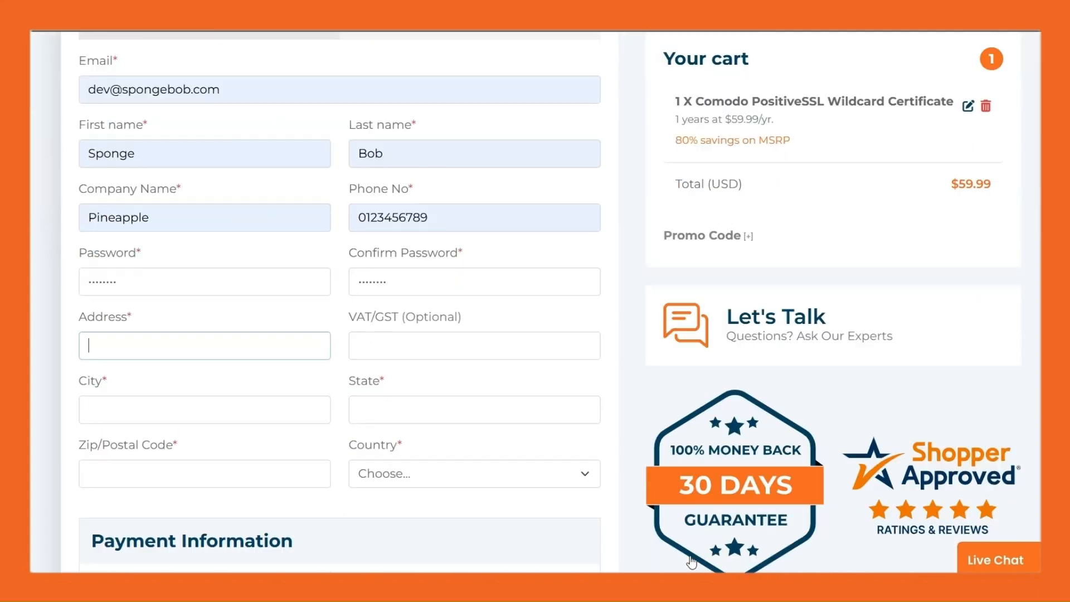
# Complete the billing address with the customer's street, city, state and postal code, and choose United States as the country
pyautogui.press('Down')
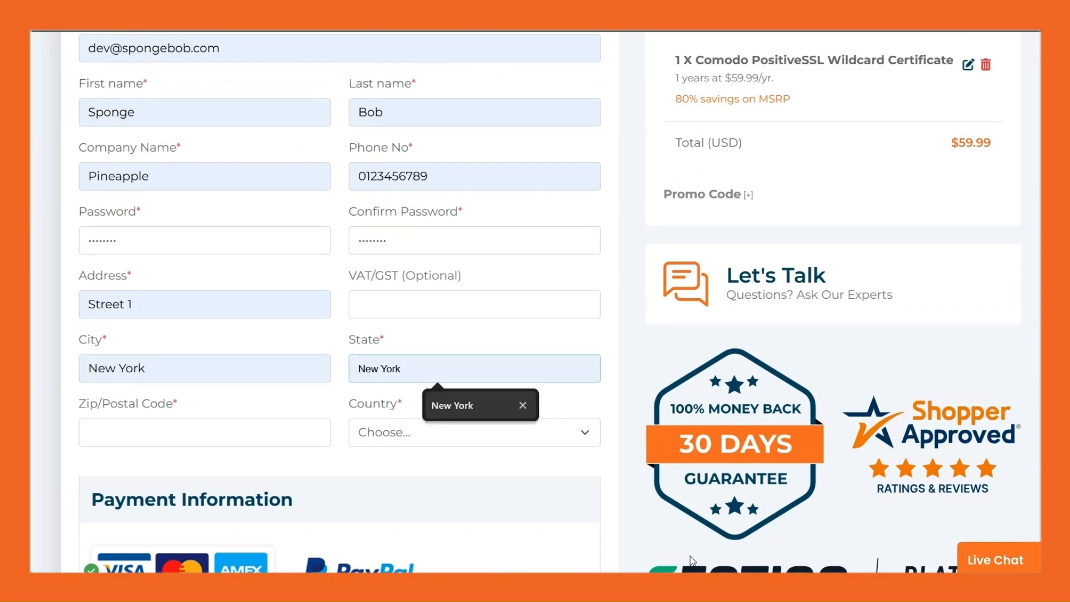
pyautogui.press('Return')
pyautogui.press('Tab')
pyautogui.press('Down')
pyautogui.press('Return')
pyautogui.press('Tab')
pyautogui.press('u')
# Fill in the card holder's name in the payment information for paying by card
pyautogui.scroll(-6, 364, 172)
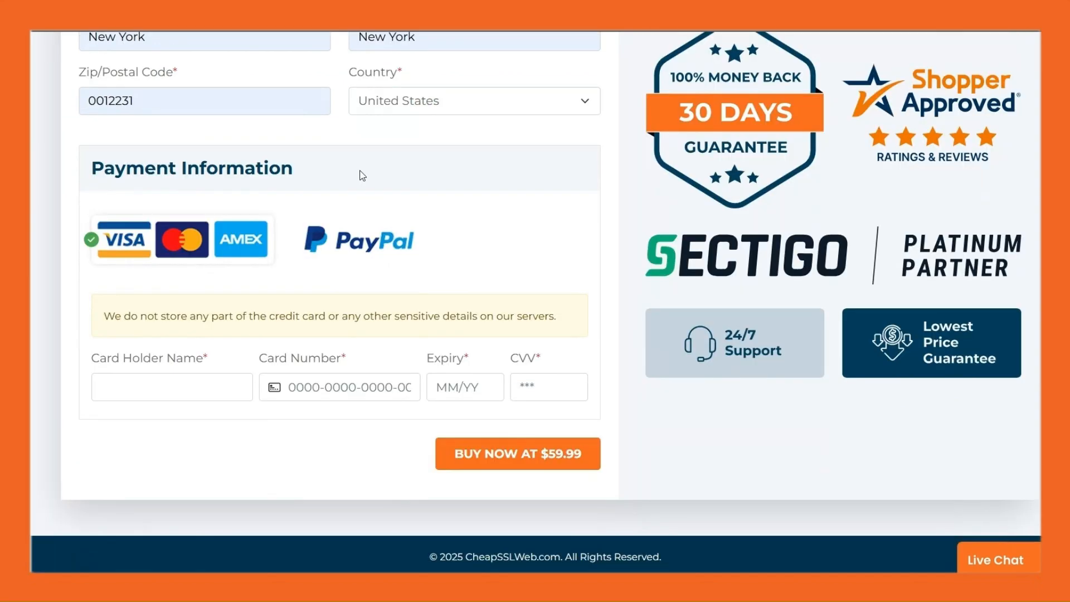
pyautogui.click(154, 380)
pyautogui.click(191, 423)
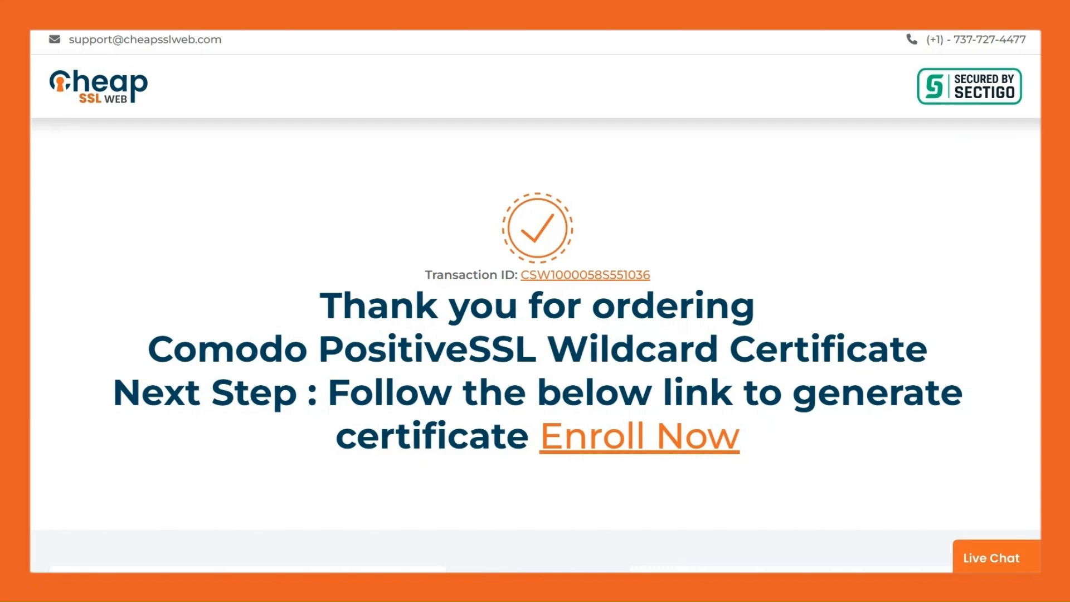
# Open the certificate enrollment from the order confirmation and go to the CSR input section
pyautogui.scroll(-5, 535, 301)
pyautogui.scroll(5, 535, 301)
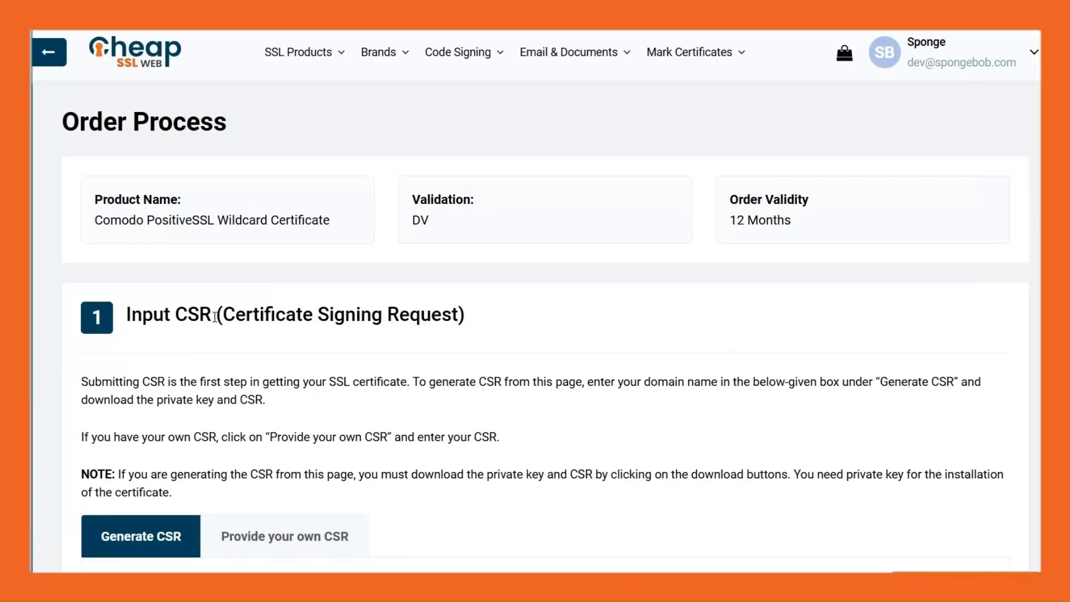
pyautogui.moveTo(218, 314); pyautogui.dragTo(509, 315)
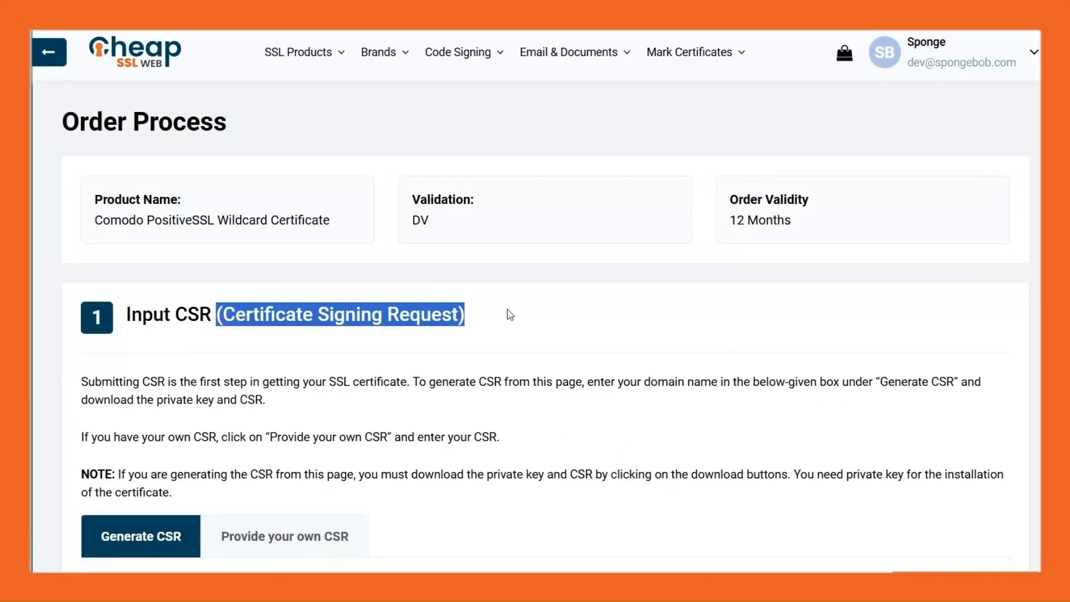
pyautogui.click(510, 314)
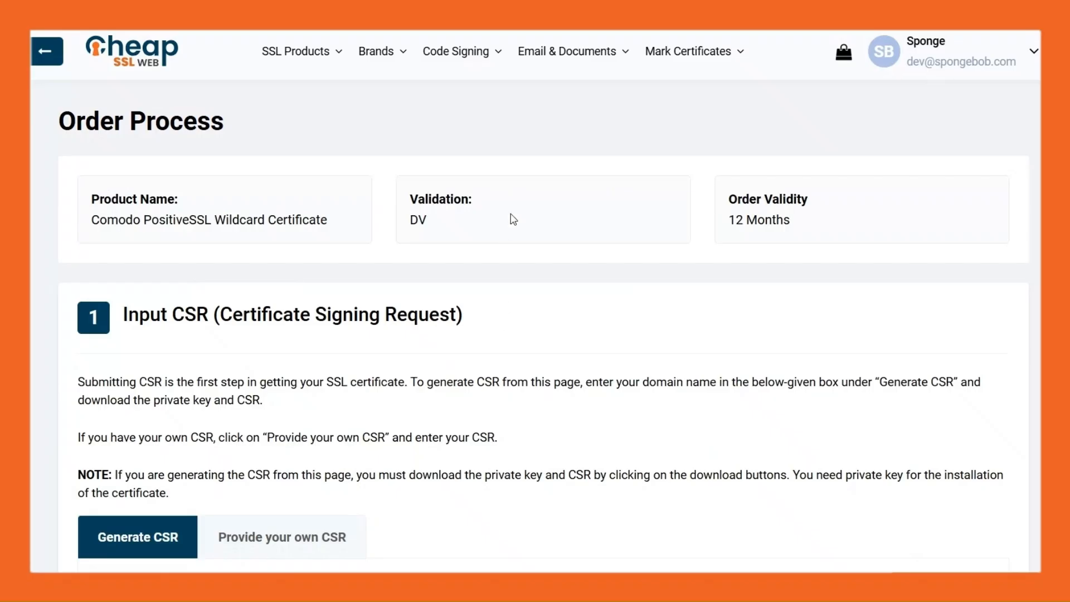
# Choose to provide your own CSR and paste the CSR text for checking against the confirmation details
pyautogui.scroll(-5, 519, 212)
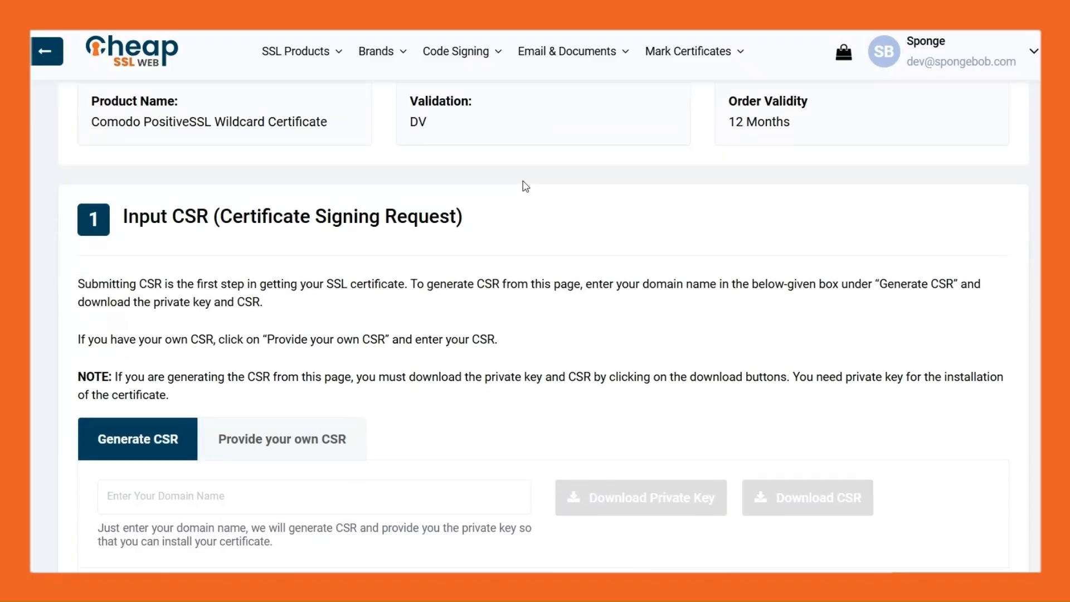
pyautogui.click(267, 219)
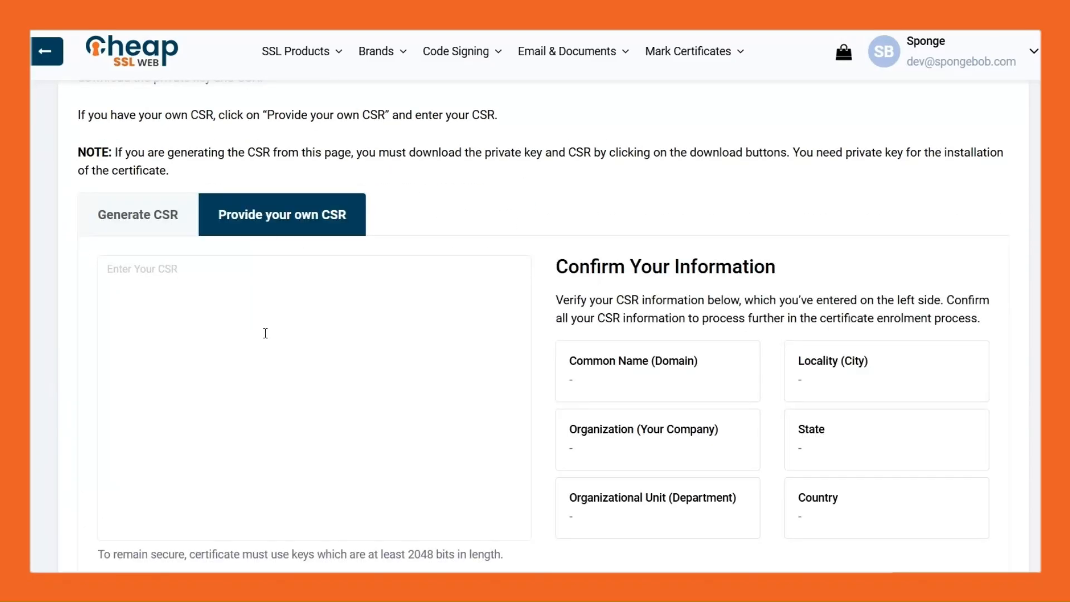
pyautogui.click(266, 330)
pyautogui.hotkey('ctrl', 'v')
pyautogui.click(676, 394)
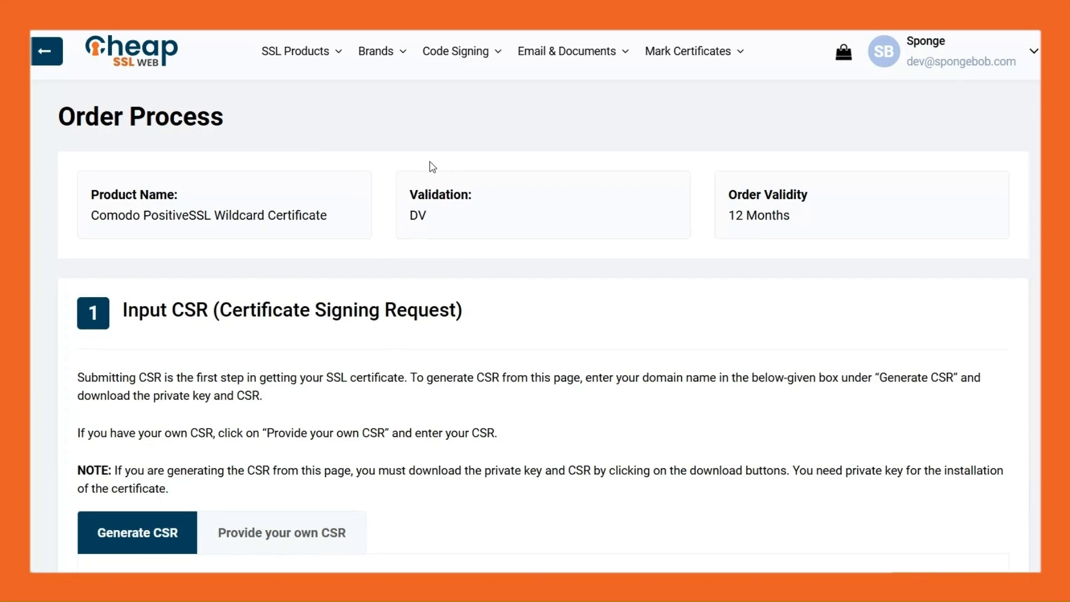
# Generate a CSR for the domain *.itsatestsite.online and download its private key
pyautogui.scroll(-5, 433, 166)
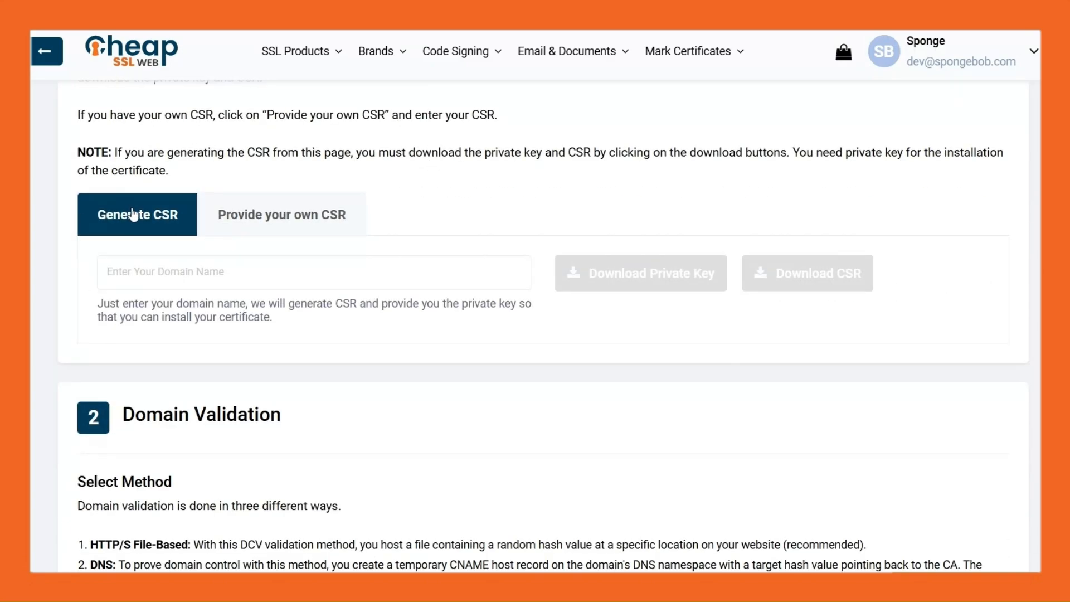
pyautogui.click(218, 277)
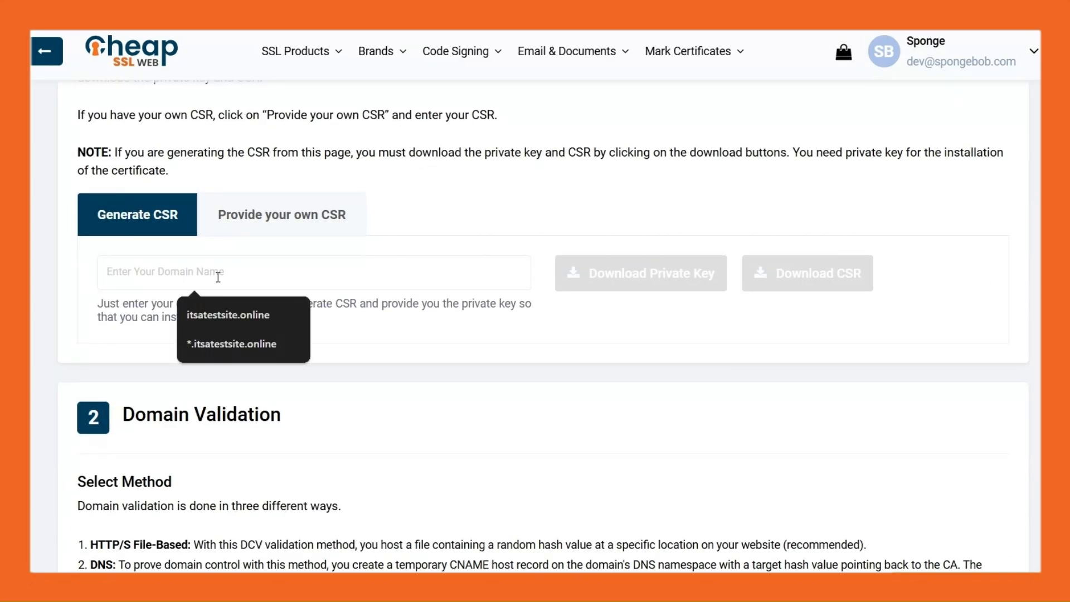
pyautogui.press('Down')
pyautogui.press('Down')
pyautogui.press('Return')
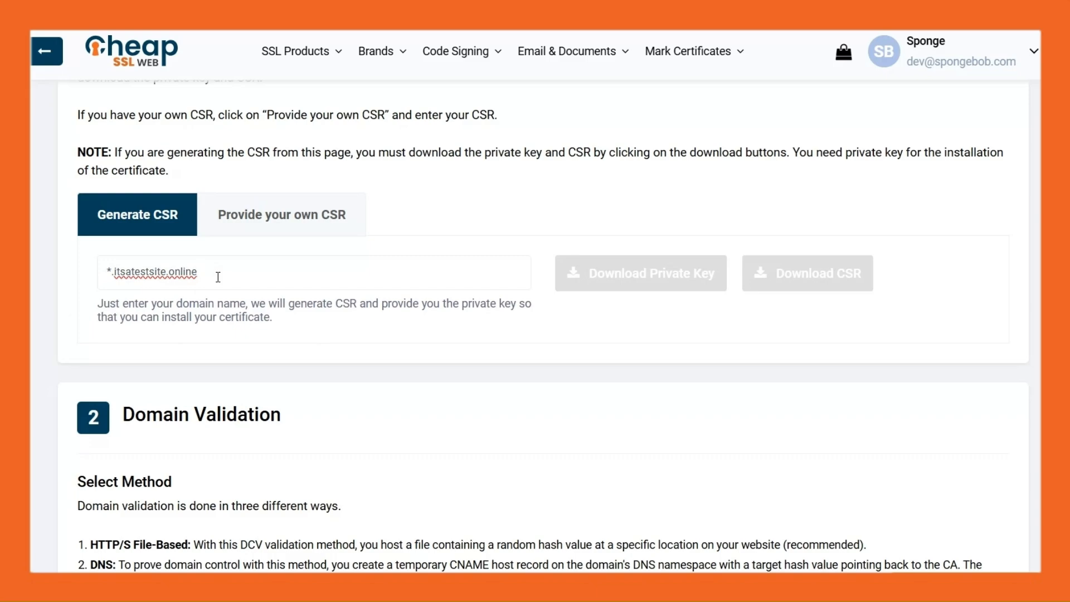
pyautogui.moveTo(113, 270); pyautogui.dragTo(106, 271)
pyautogui.click(479, 331)
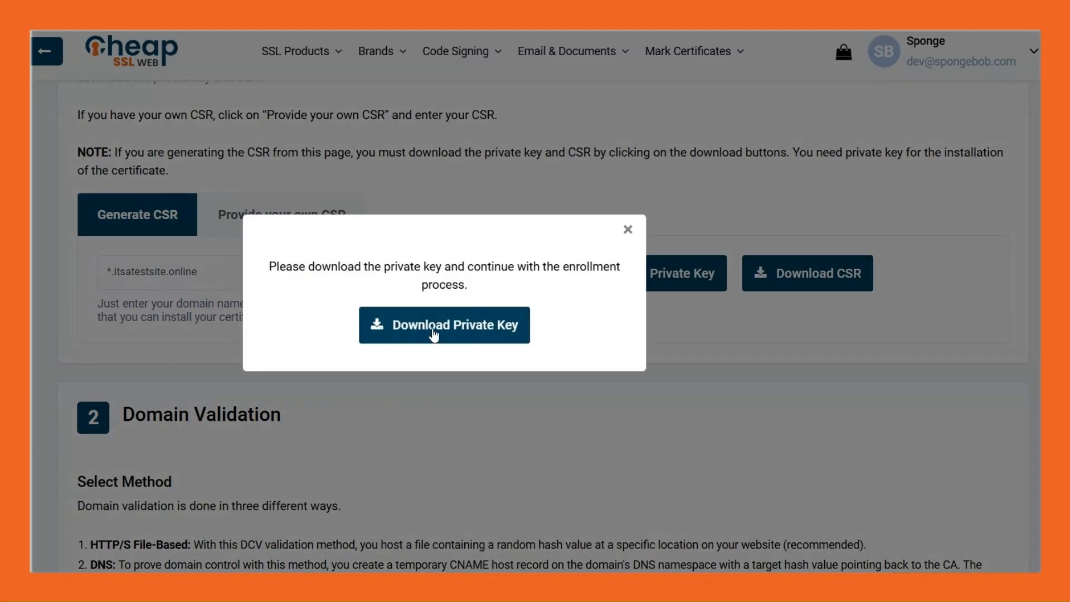
pyautogui.click(434, 329)
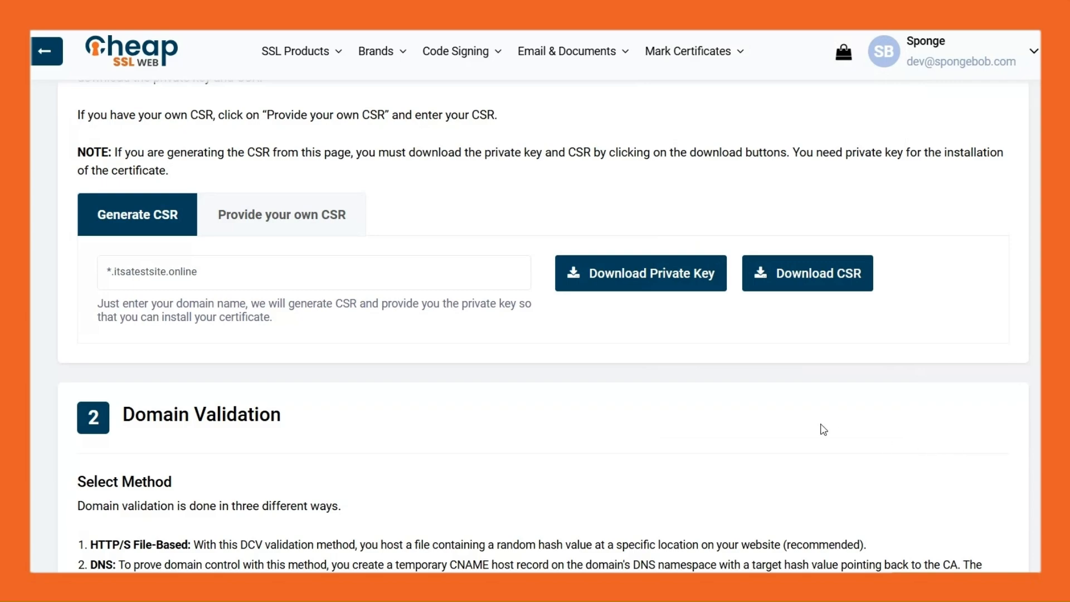
# Select DNS CNAME Record as the domain validation method and fill in the technical email
pyautogui.scroll(-5, 354, 334)
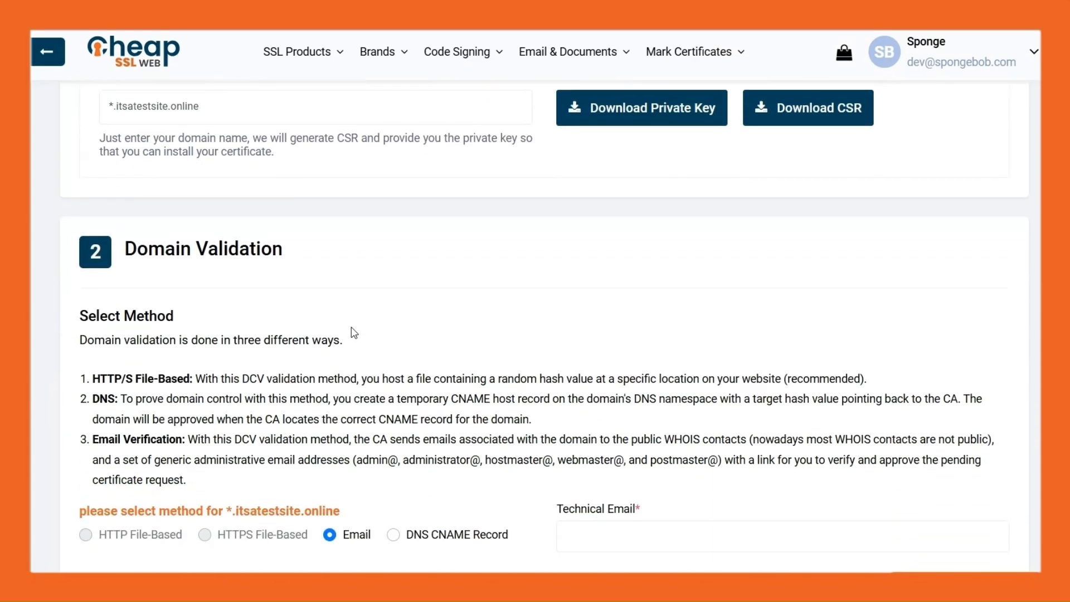
pyautogui.click(394, 378)
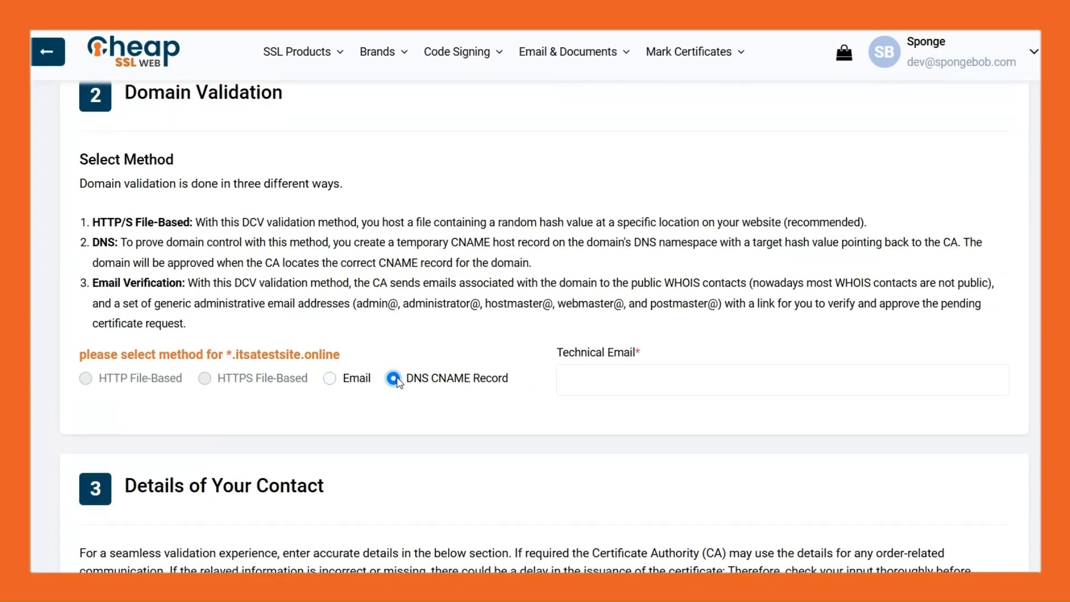
pyautogui.click(350, 381)
pyautogui.click(393, 379)
pyautogui.click(610, 384)
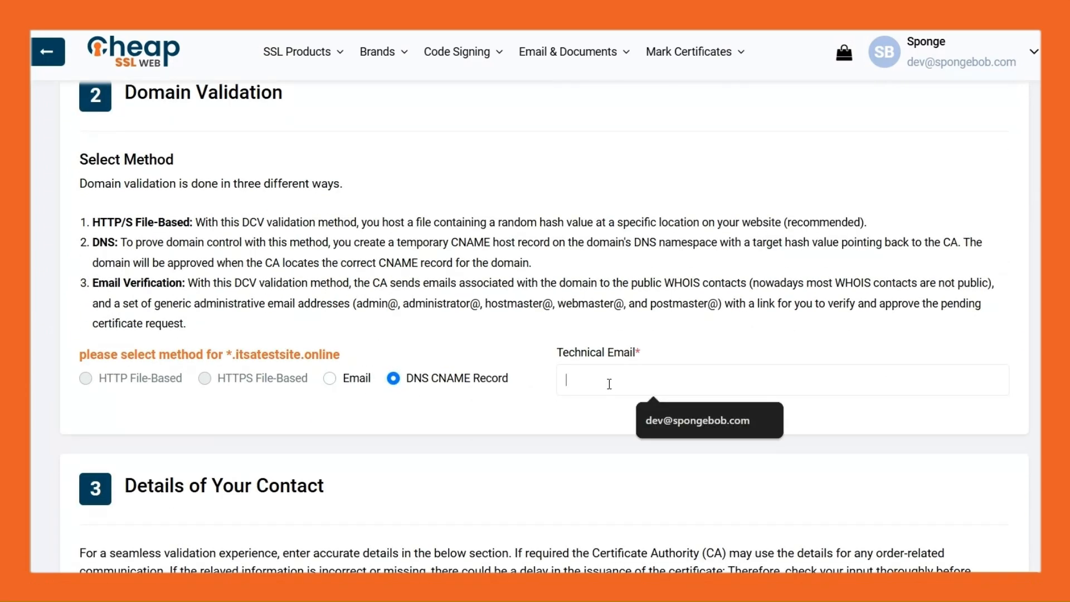
pyautogui.click(671, 427)
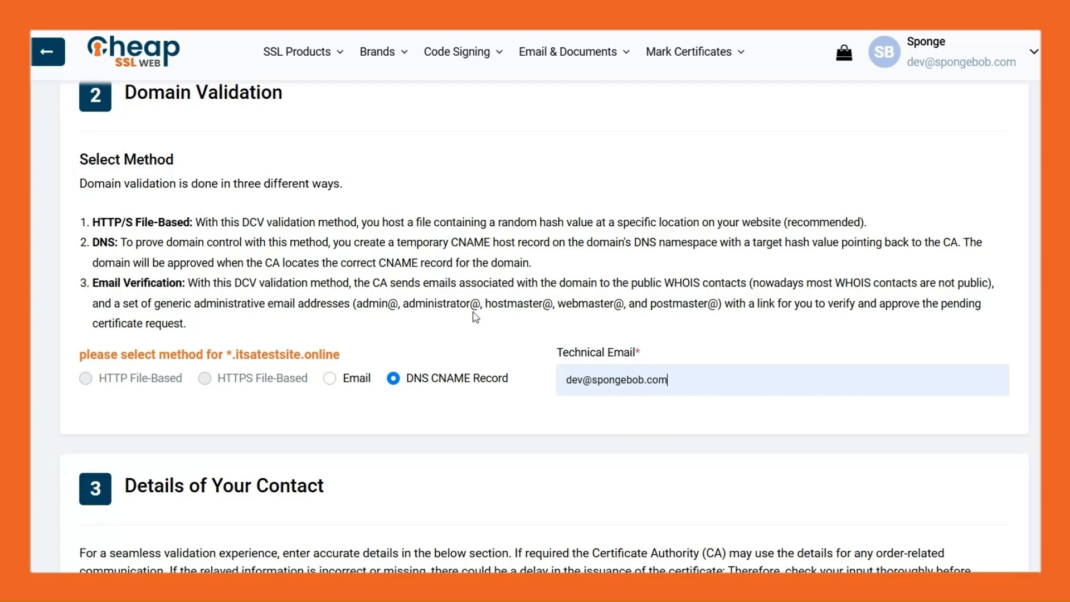
# Add a new Organization Contact with the contact's name, email, phone number and the job title Developer, and submit it
pyautogui.scroll(-6, 475, 316)
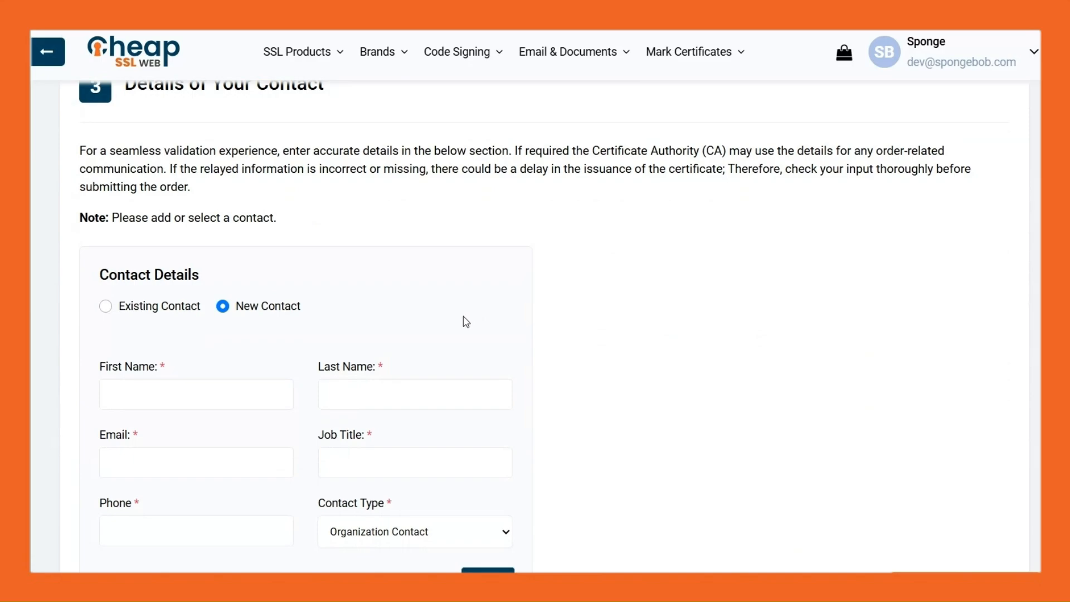
pyautogui.click(182, 384)
pyautogui.click(212, 426)
pyautogui.click(331, 401)
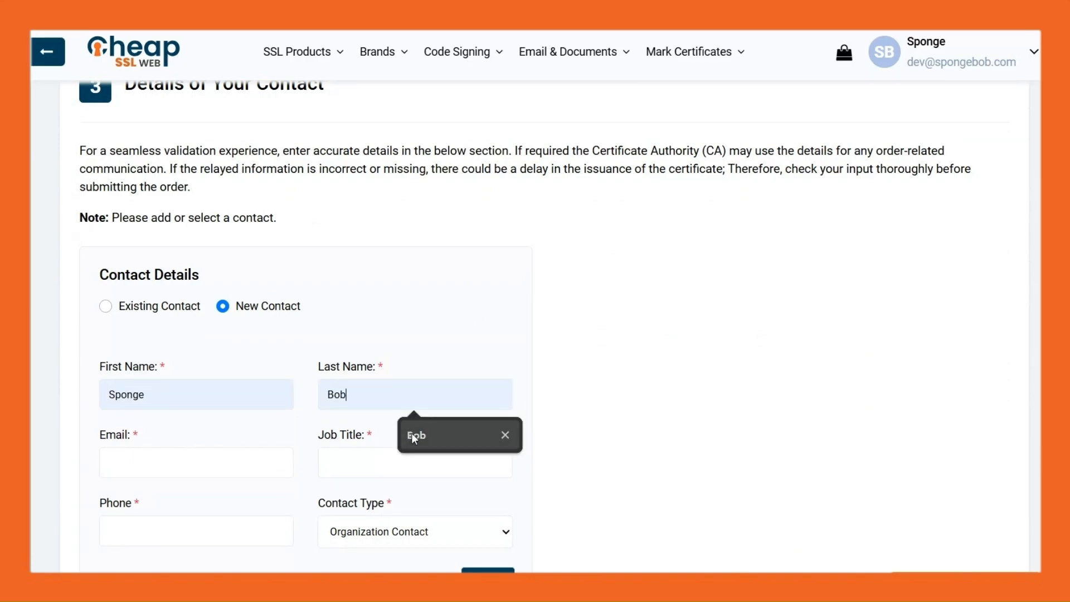
pyautogui.click(412, 433)
pyautogui.click(235, 477)
pyautogui.click(234, 502)
pyautogui.click(342, 468)
pyautogui.click(431, 504)
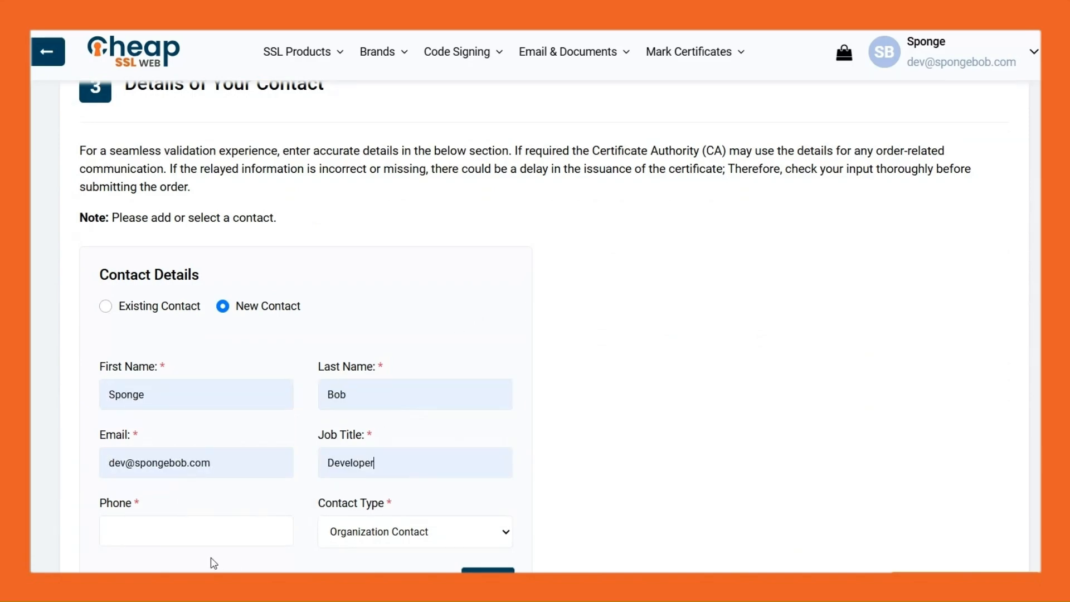
pyautogui.click(195, 533)
pyautogui.click(234, 560)
pyautogui.click(488, 571)
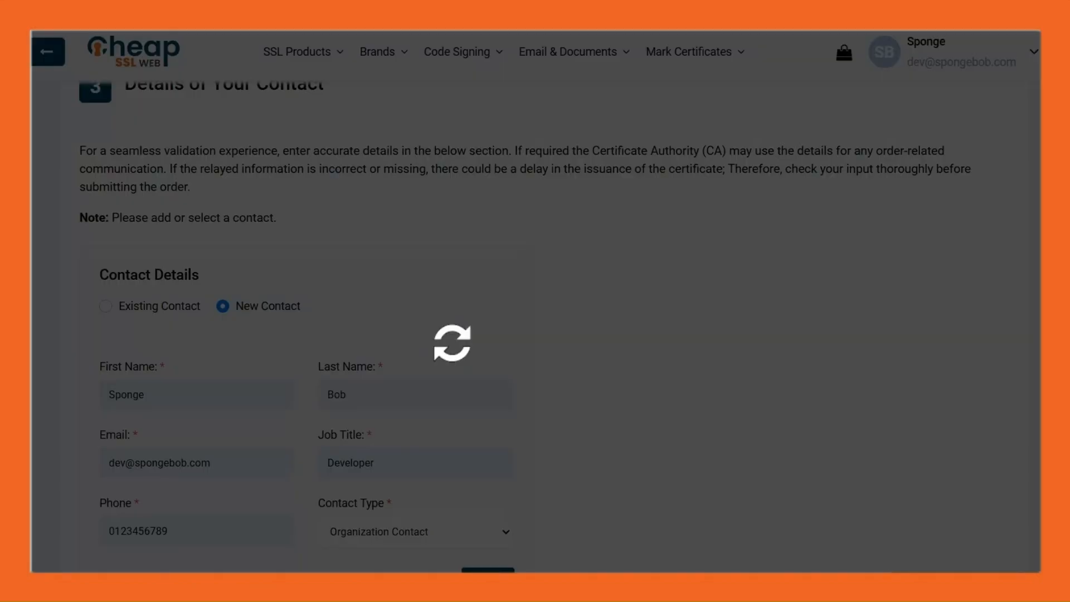
# Agree to the Certificate Services Agreement and submit the certificate enrollment without an order note
pyautogui.scroll(-6, 448, 435)
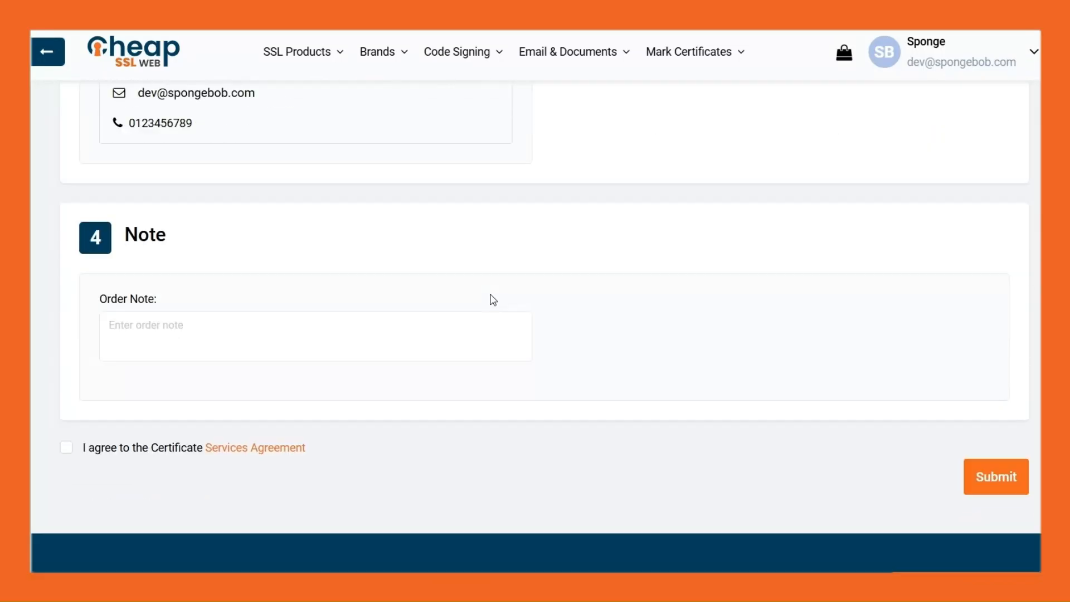
pyautogui.click(66, 436)
pyautogui.click(996, 464)
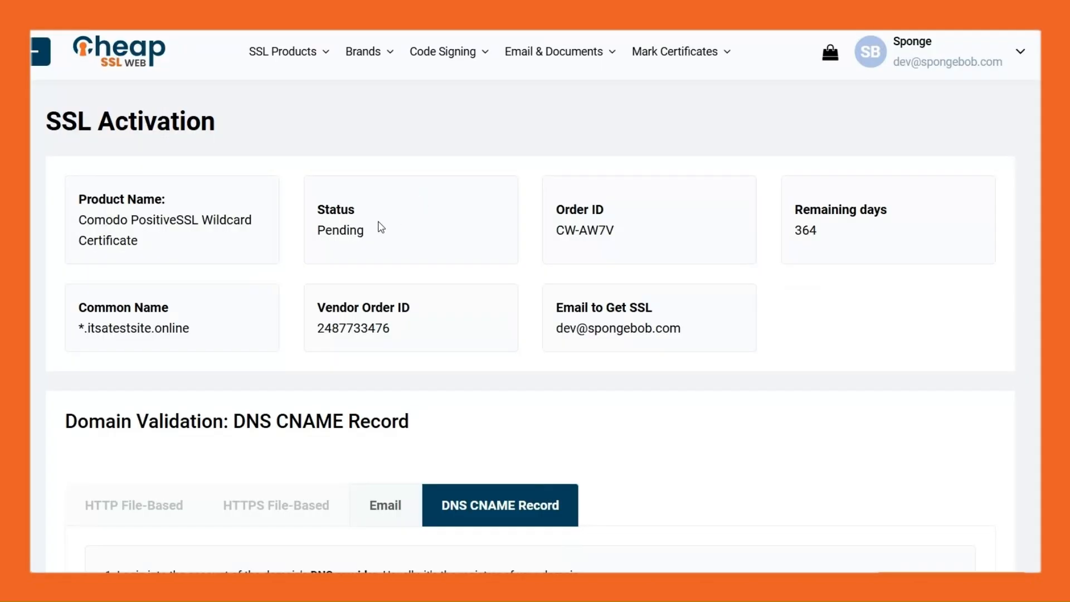
# Switch to the itsatestsite.online hosted zone in Amazon Route 53 and start a new record of type CNAME
pyautogui.scroll(-2, 381, 227)
pyautogui.scroll(-5, 381, 227)
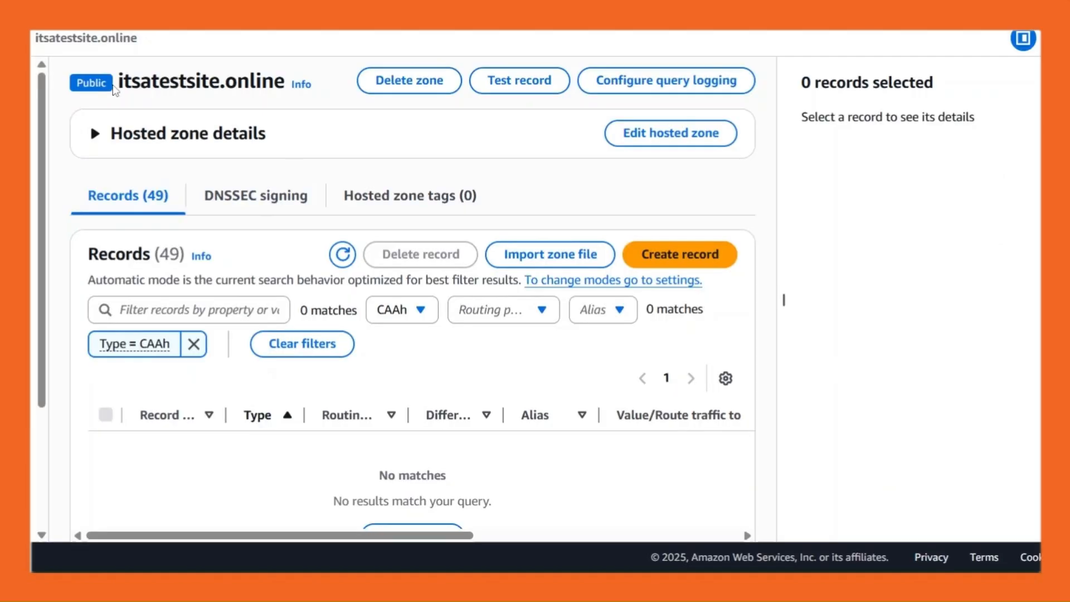
pyautogui.moveTo(117, 84); pyautogui.dragTo(274, 83)
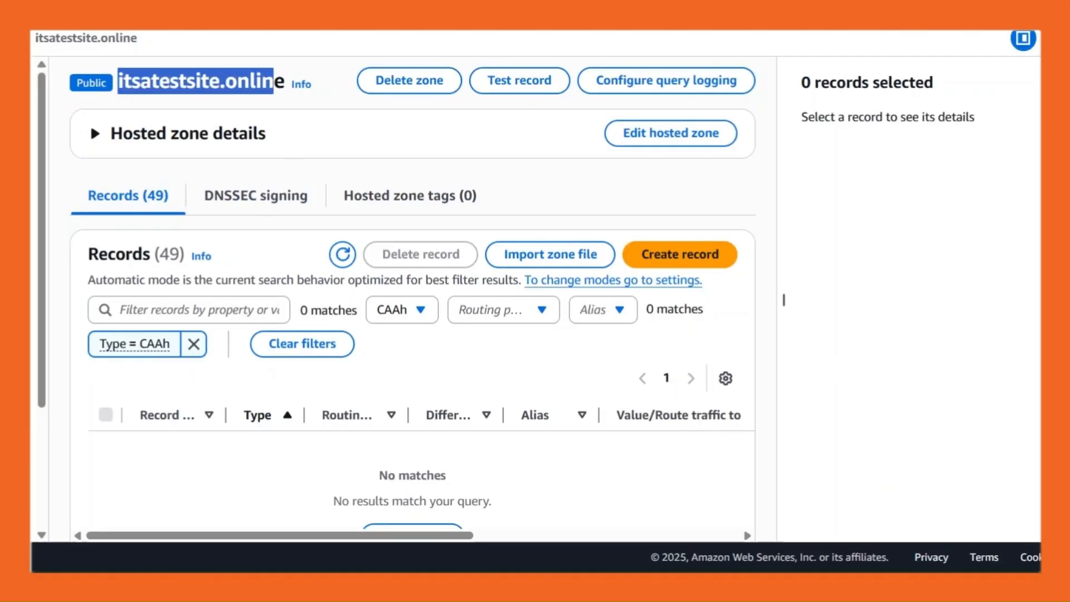
pyautogui.click(397, 150)
pyautogui.click(686, 260)
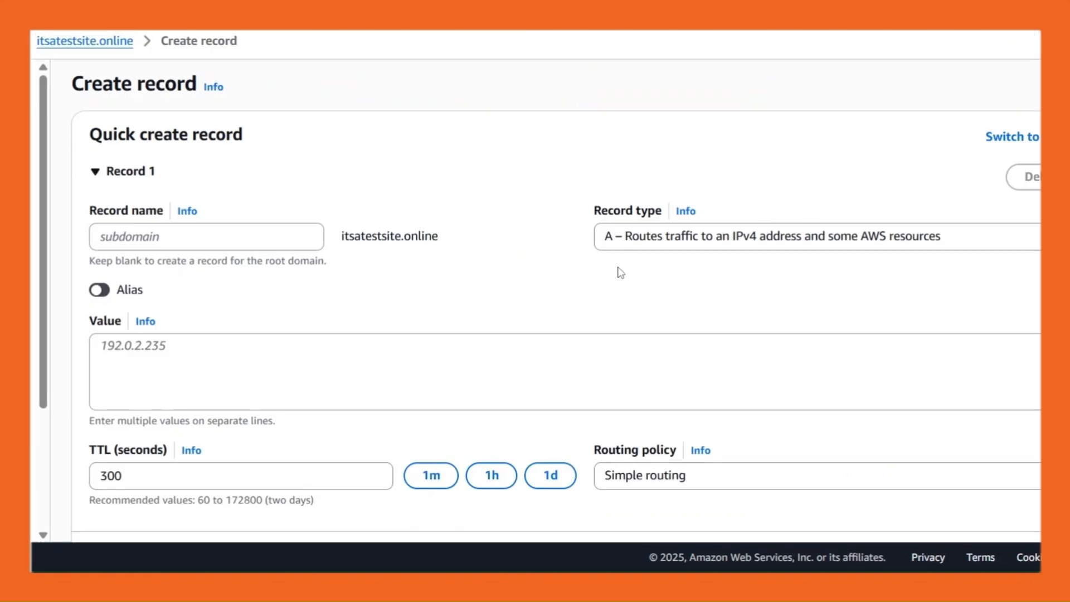
pyautogui.click(624, 247)
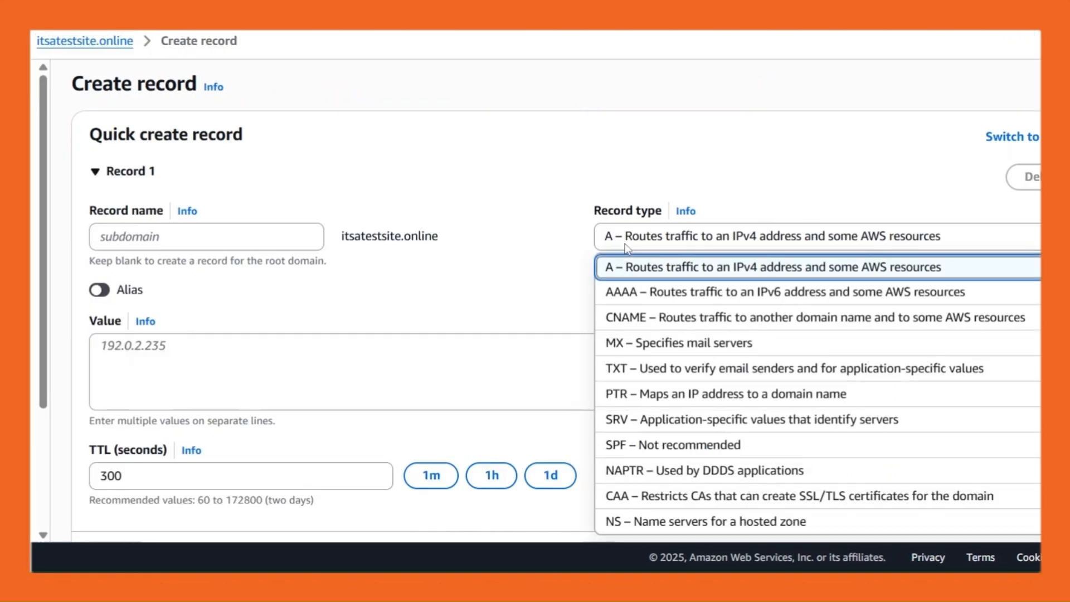
pyautogui.click(677, 319)
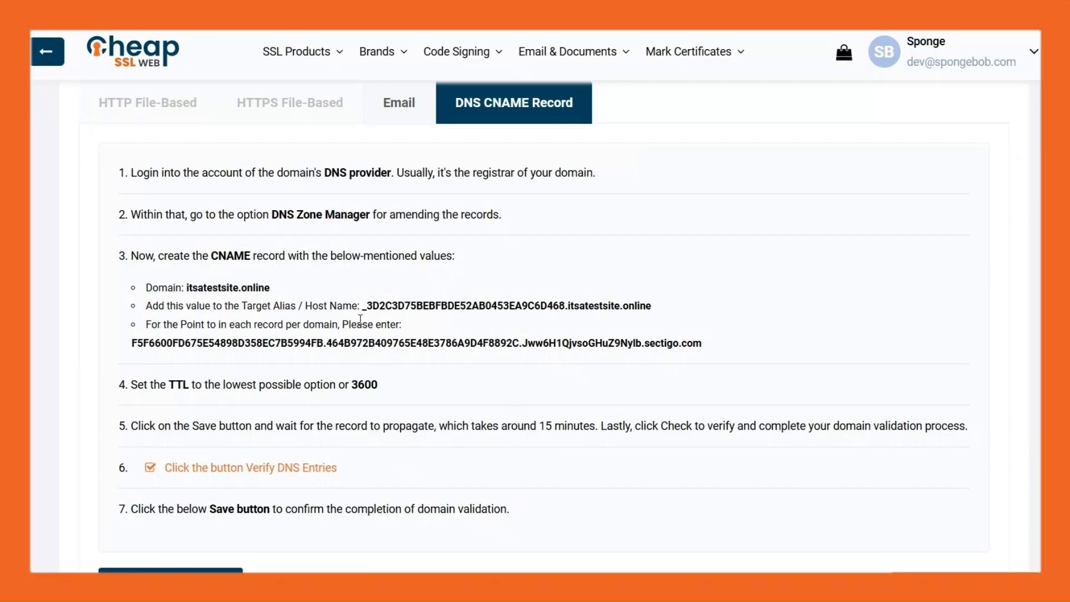
# Copy the Target Alias / Host Name from the SSL activation page into the record name, removing the .itsatestsite.online suffix
pyautogui.moveTo(364, 308); pyautogui.dragTo(658, 307)
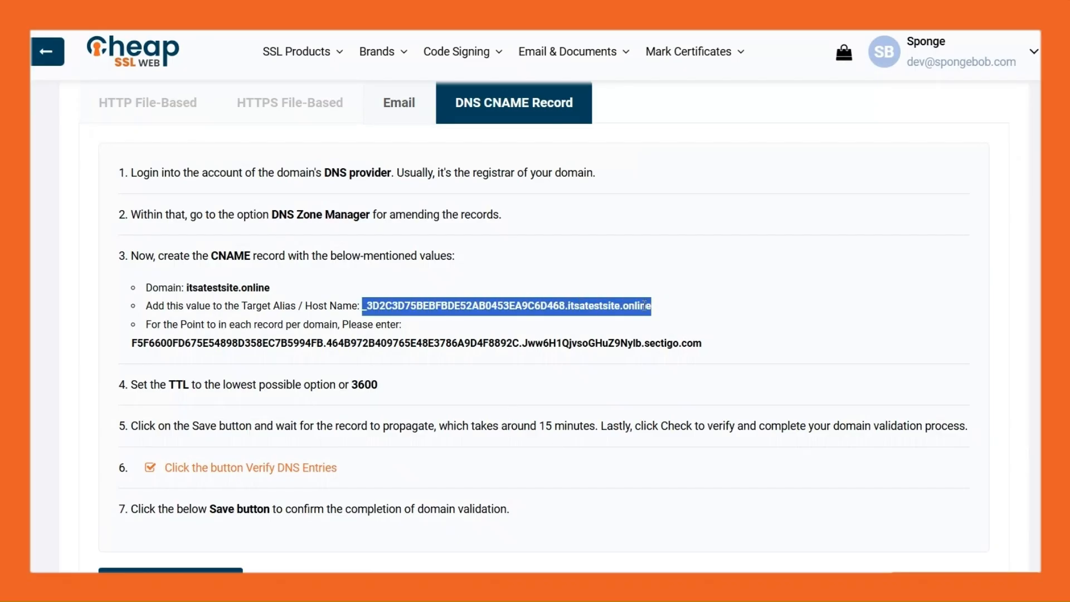
pyautogui.rightClick(644, 307)
pyautogui.click(673, 329)
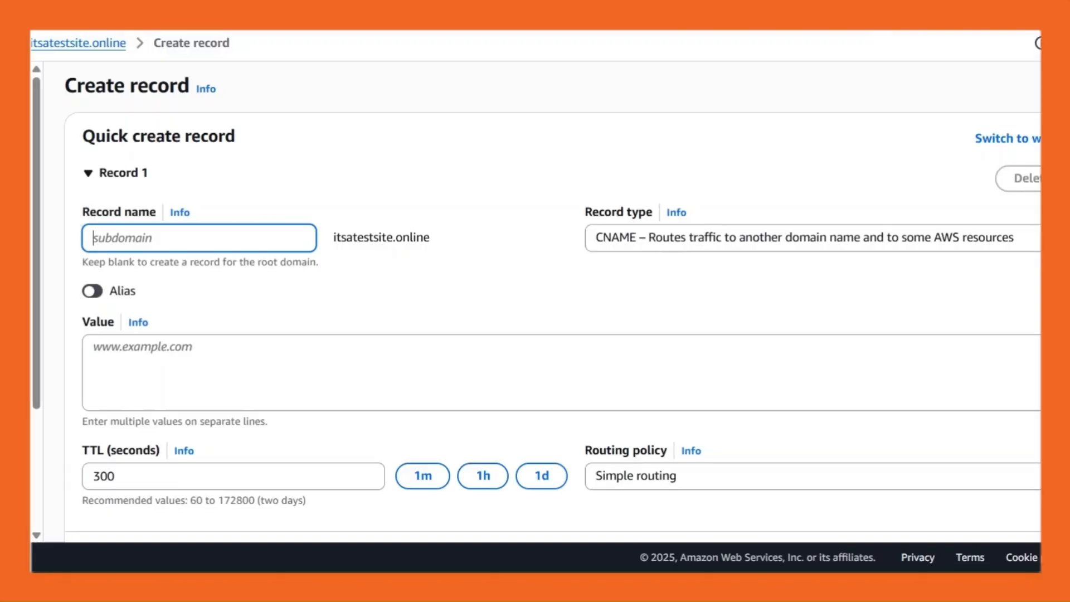
pyautogui.hotkey('ctrl', 'v')
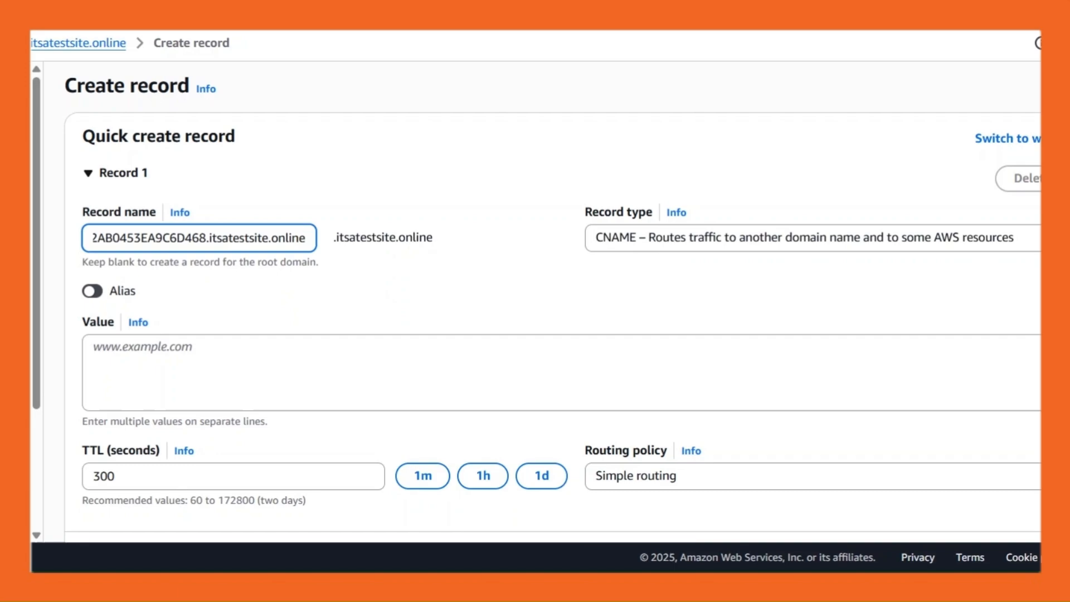
pyautogui.hotkey('ctrl', 'shift', 'Left')
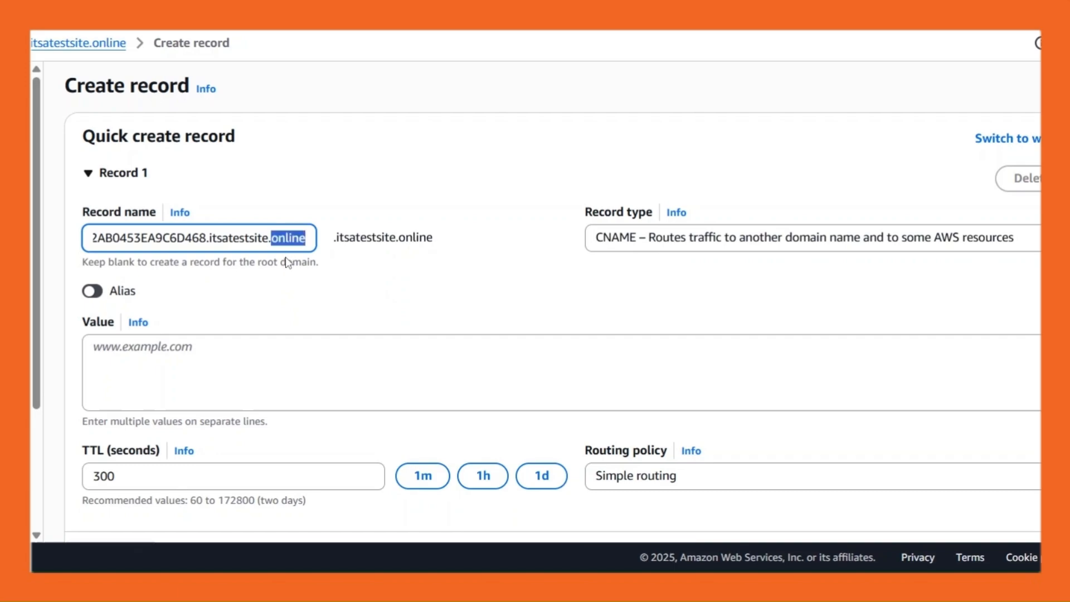
pyautogui.hotkey('ctrl', 'shift', 'Left')
pyautogui.hotkey('ctrl', 'shift', 'Left')
pyautogui.hotkey('shift', 'Left')
pyautogui.press('BackSpace')
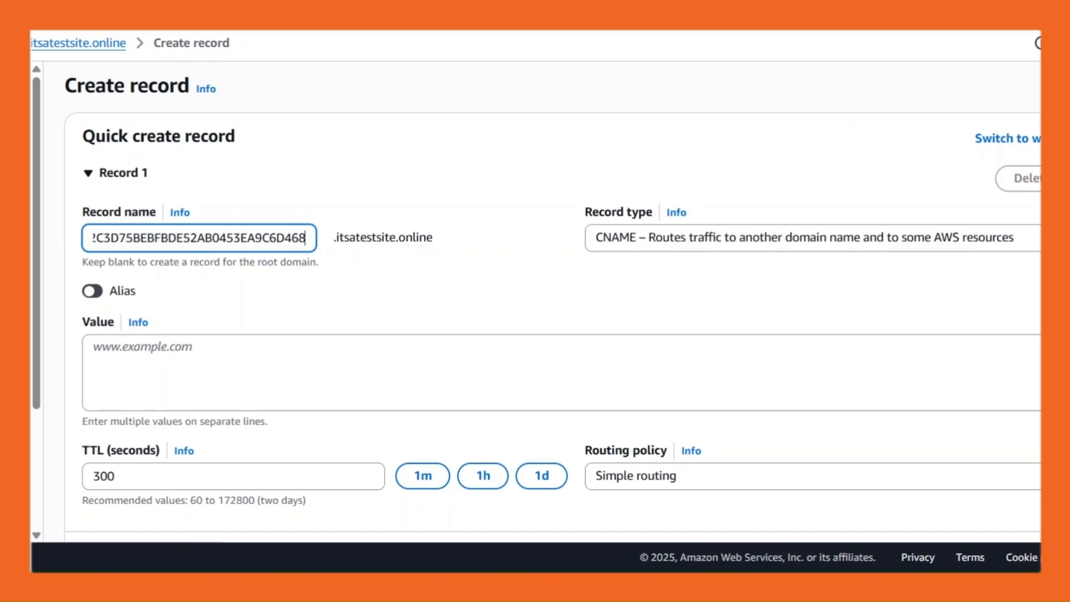
# Copy the sectigo.com point-to value from the SSL activation page into the record's Value and create the CNAME record
pyautogui.moveTo(132, 343); pyautogui.dragTo(710, 359)
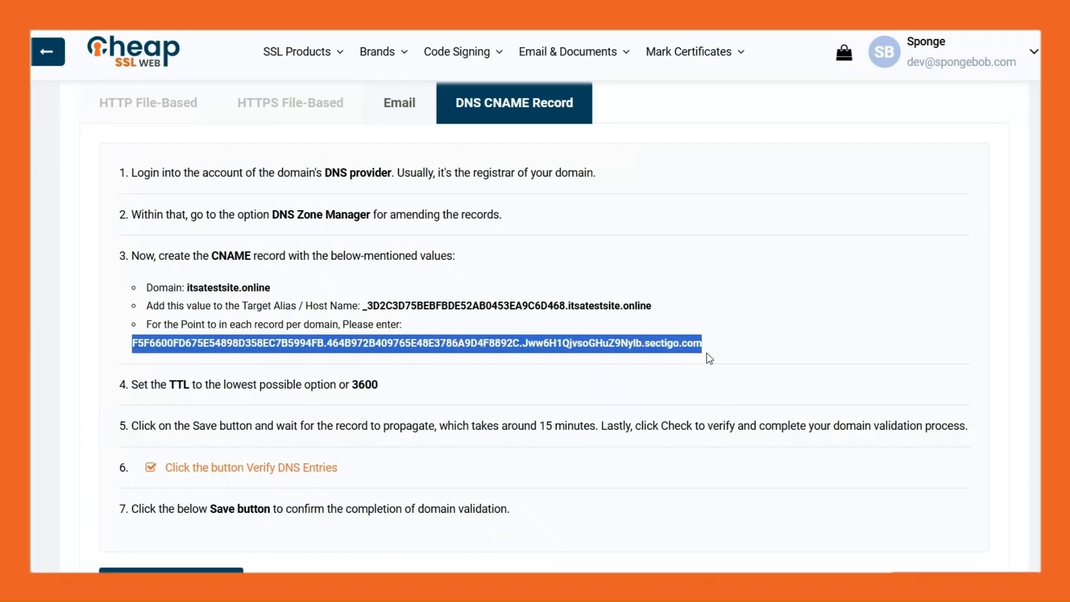
pyautogui.rightClick(679, 349)
pyautogui.click(704, 365)
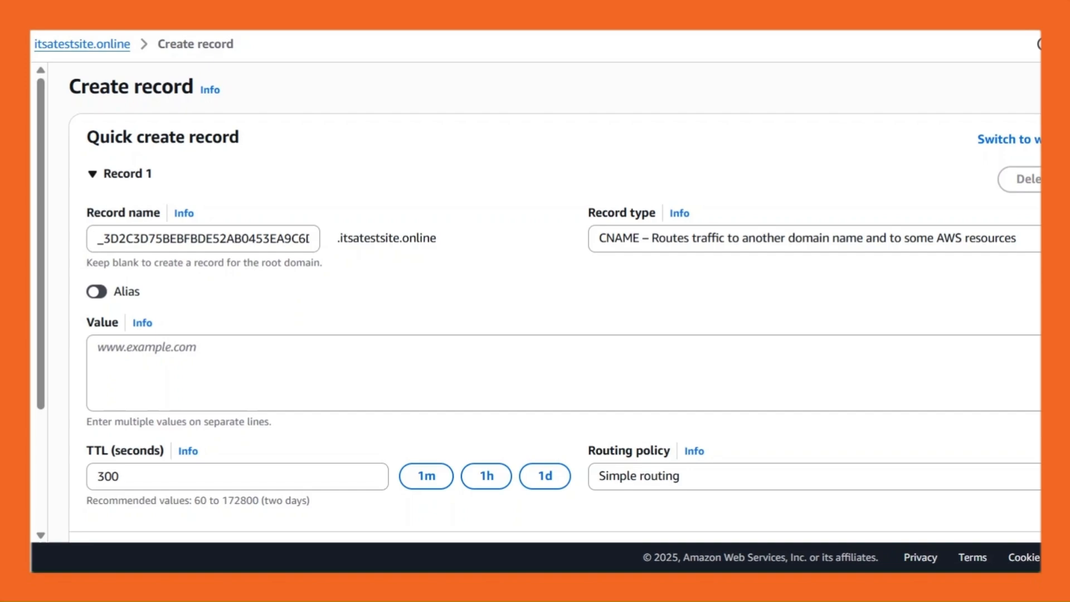
pyautogui.click(98, 347)
pyautogui.hotkey('ctrl', 'v')
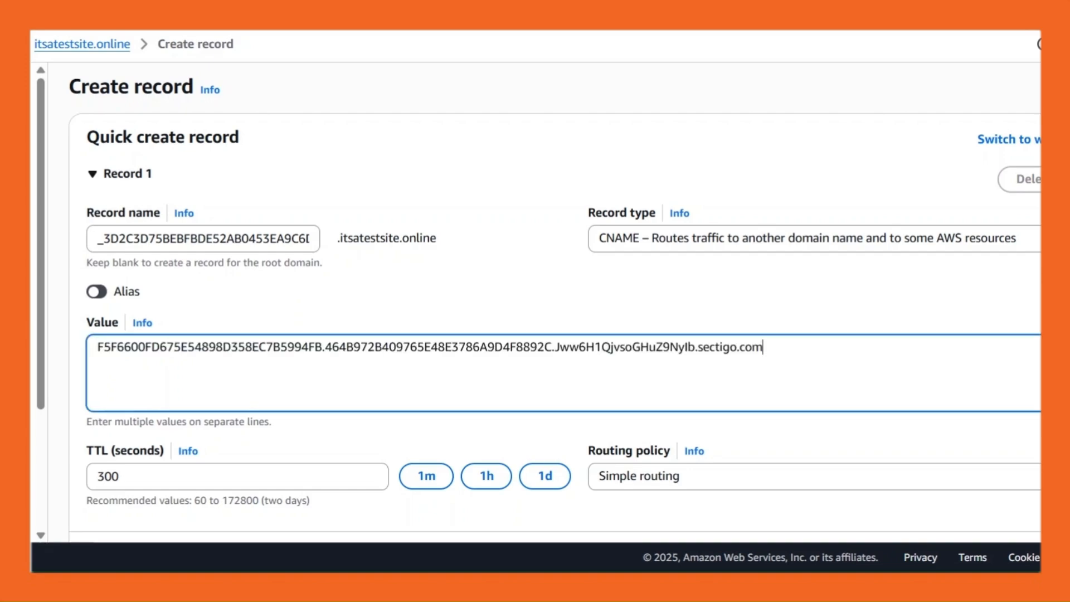
pyautogui.scroll(-3, 205, 343)
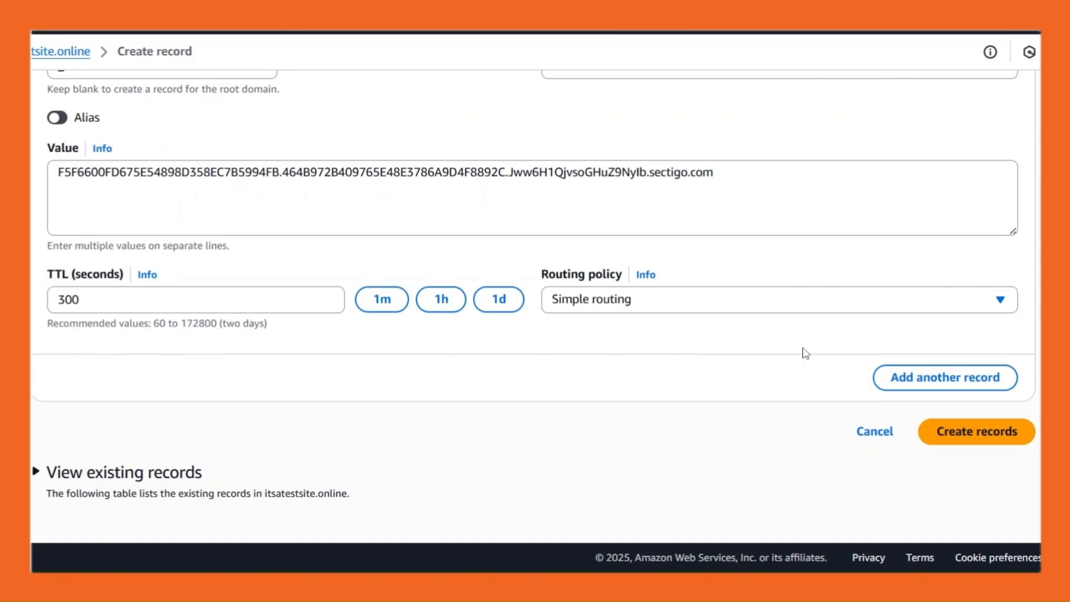
pyautogui.click(963, 445)
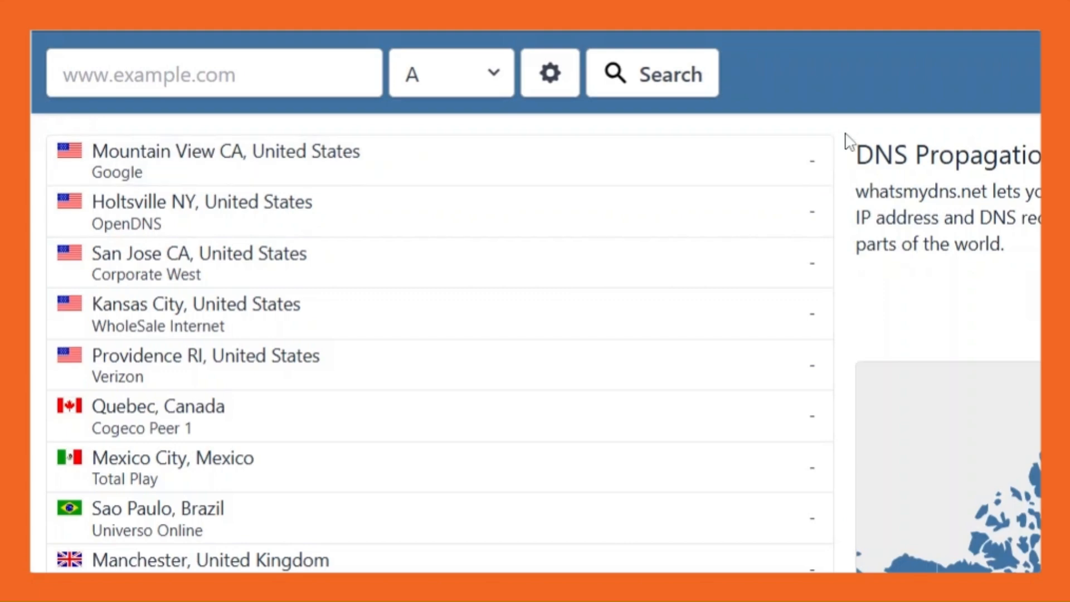
# Switch to whatsmydns.net and check the global DNS propagation of the validation host name as a CNAME record
pyautogui.click(214, 73)
pyautogui.hotkey('ctrl', 'v')
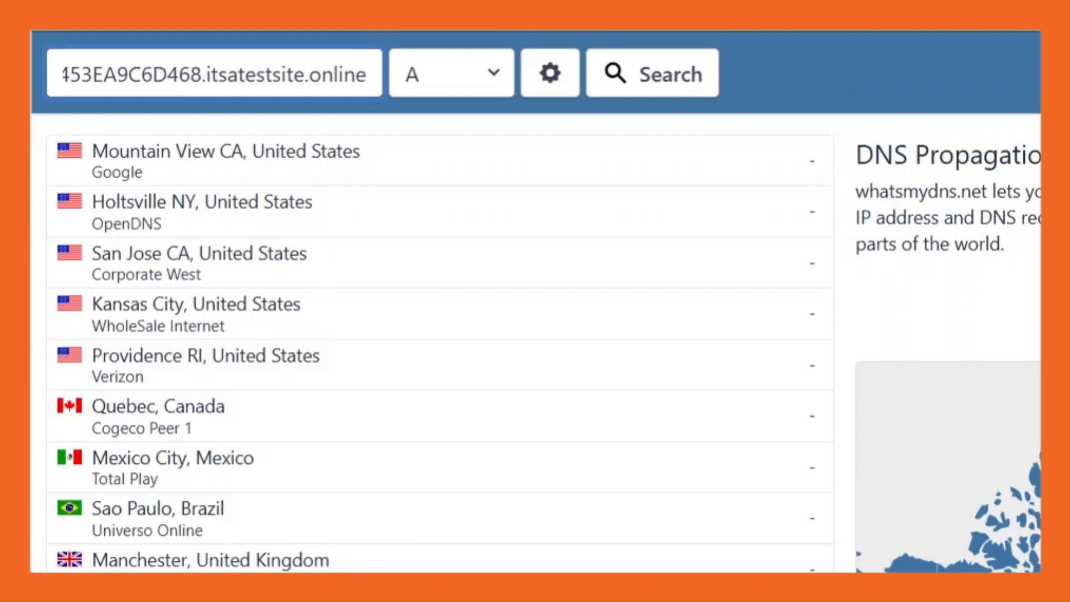
pyautogui.click(432, 89)
pyautogui.click(425, 150)
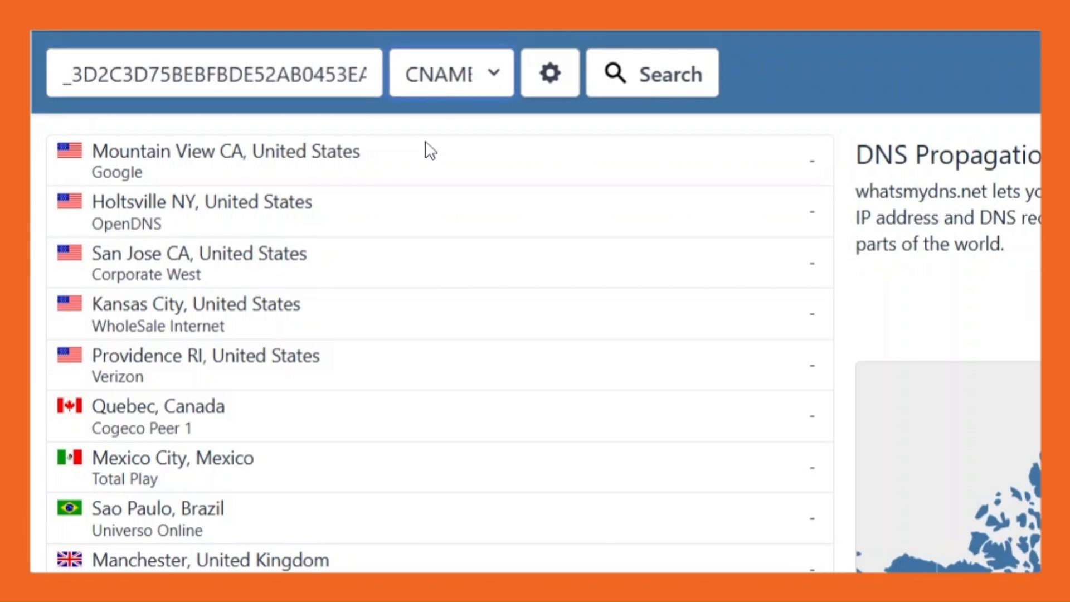
pyautogui.click(649, 79)
pyautogui.click(649, 80)
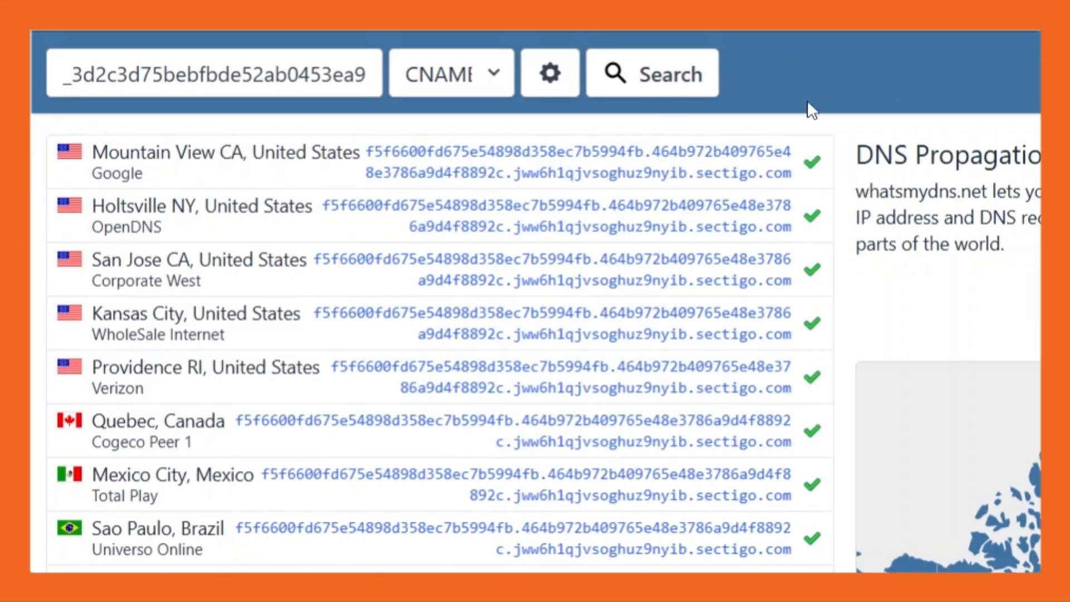
# Return to the CheapSSLWeb activation page and save and validate the DNS CNAME domain validation
pyautogui.scroll(-4, 478, 212)
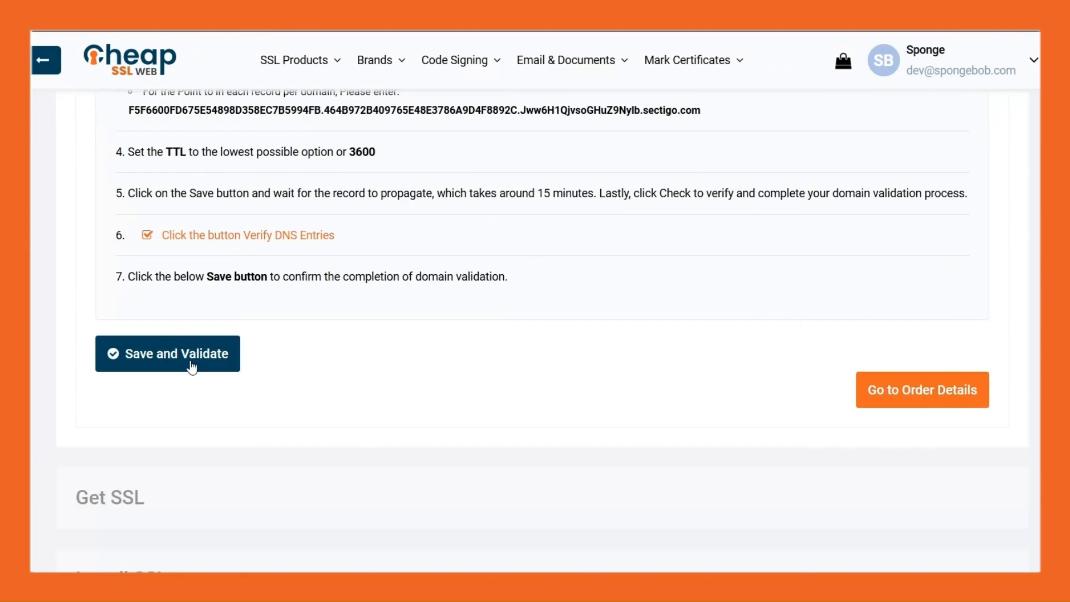
pyautogui.click(192, 365)
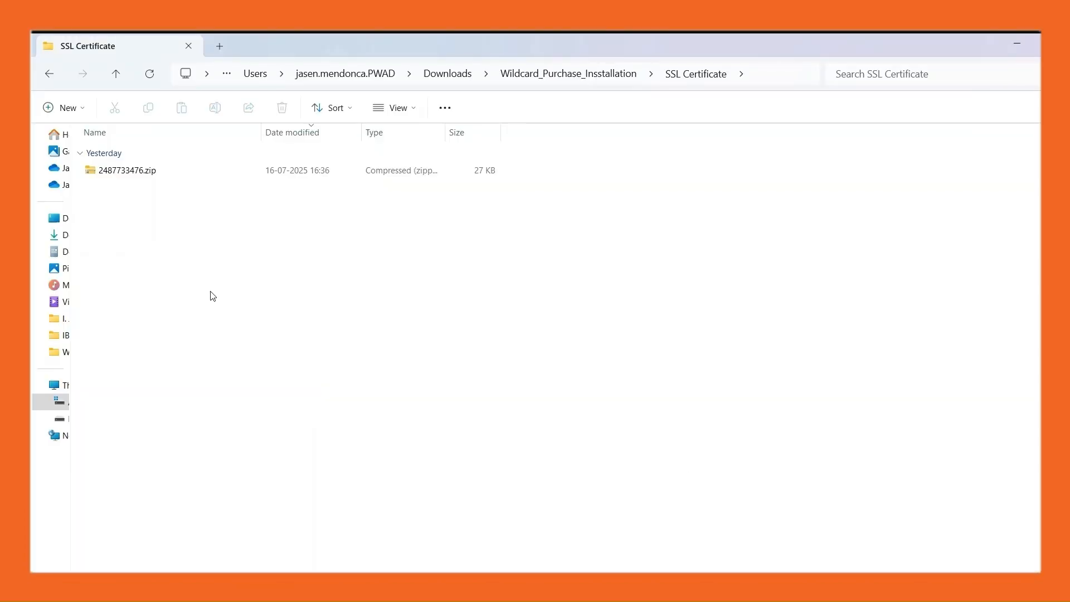
# In File Explorer, open the downloaded certificate ZIP and examine the certificate files in its CER - CRT Files folder
pyautogui.click(139, 173)
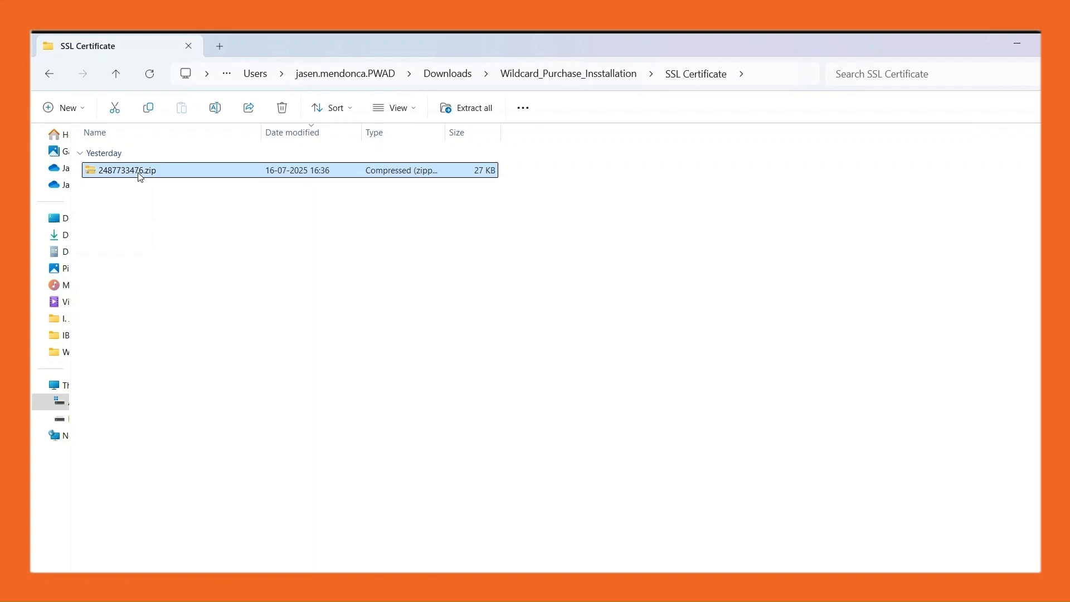
pyautogui.doubleClick(143, 177)
pyautogui.doubleClick(111, 152)
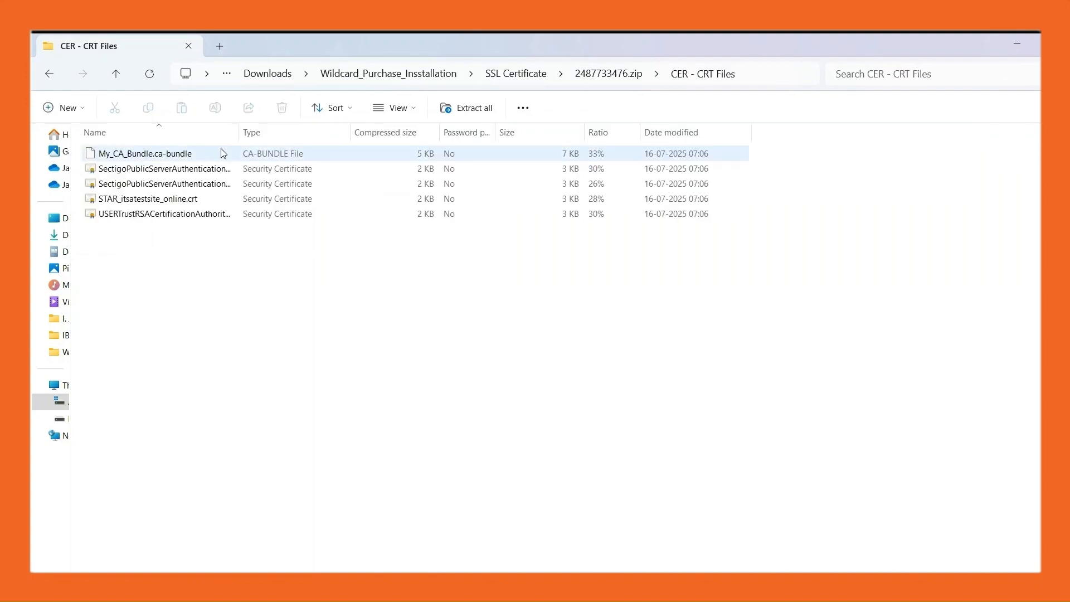
pyautogui.moveTo(198, 272); pyautogui.dragTo(188, 144)
pyautogui.click(298, 283)
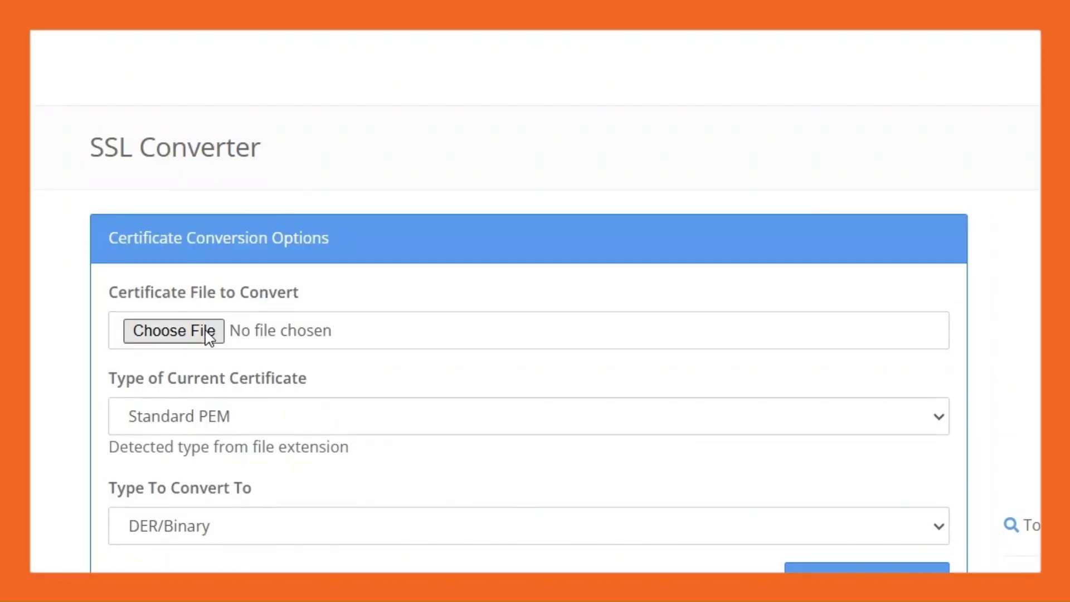
# In the SSL Converter, choose STAR_itsatestsite_online.crt from the CER - CRT Files folder as the certificate file to convert
pyautogui.click(209, 336)
pyautogui.doubleClick(208, 128)
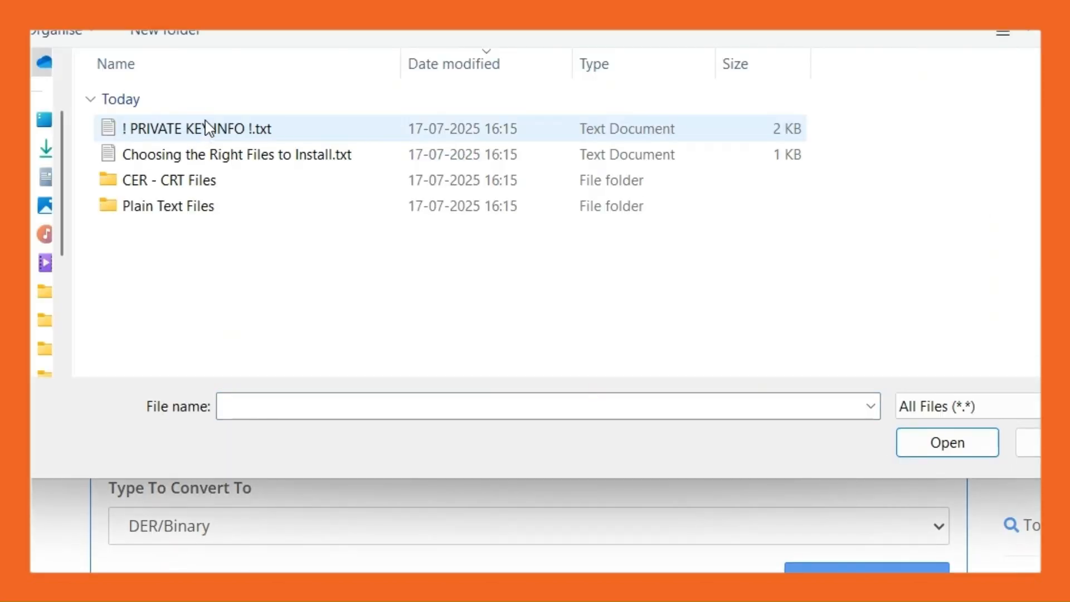
pyautogui.doubleClick(211, 180)
pyautogui.click(195, 212)
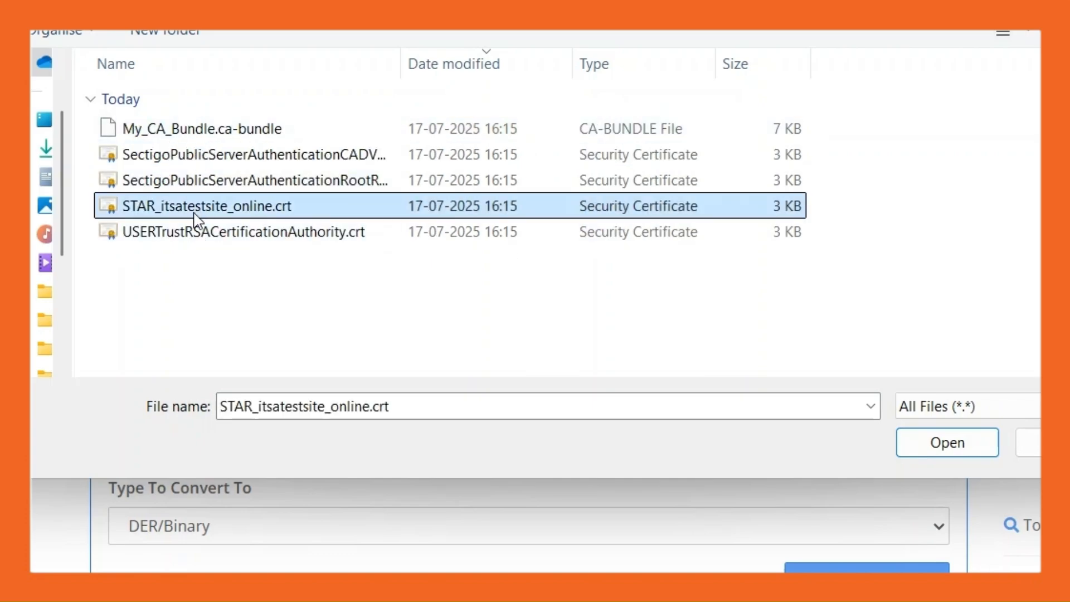
pyautogui.doubleClick(231, 209)
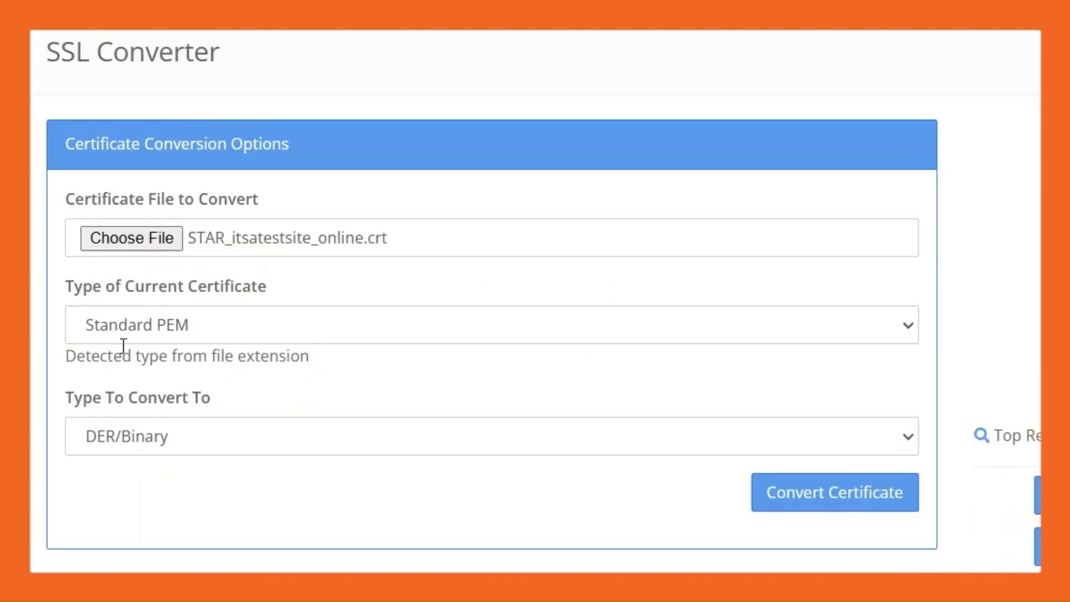
# Keep Standard PEM as the current certificate type and set the target type to PFX/PKCS#12
pyautogui.click(123, 341)
pyautogui.click(121, 365)
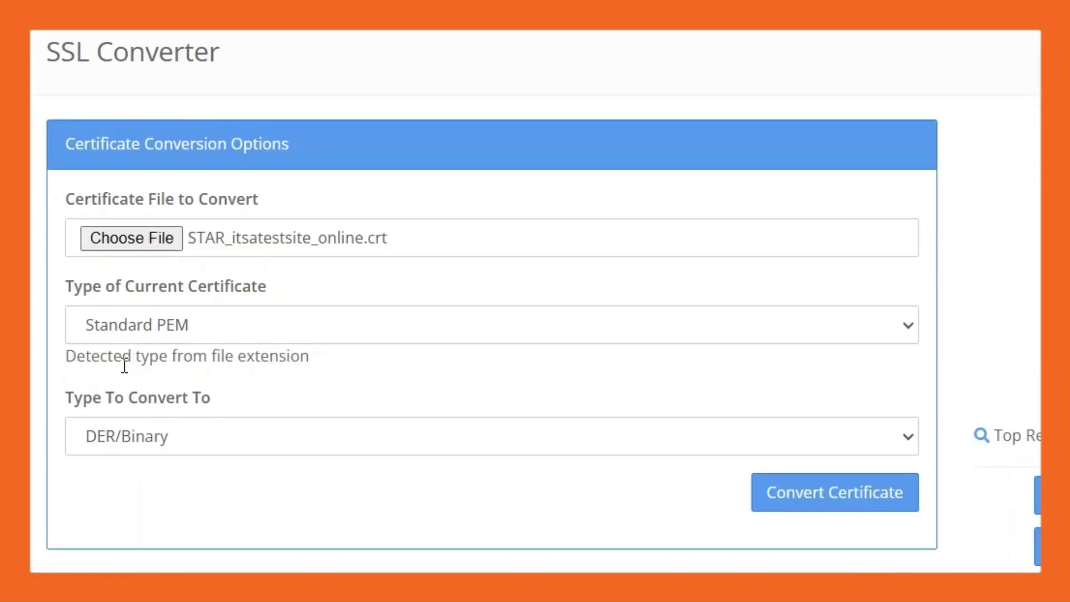
pyautogui.click(142, 429)
pyautogui.click(125, 530)
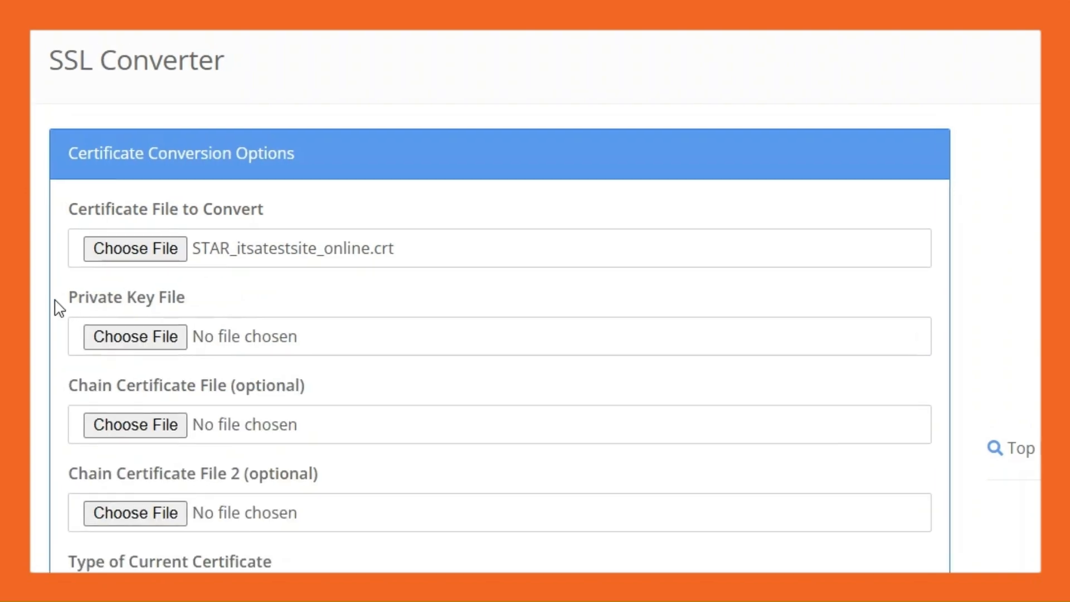
# Choose _.itsatestsite.online_privatekey.key as the private key file for the conversion
pyautogui.moveTo(60, 308); pyautogui.dragTo(196, 296)
pyautogui.click(251, 292)
pyautogui.click(136, 336)
pyautogui.click(169, 139)
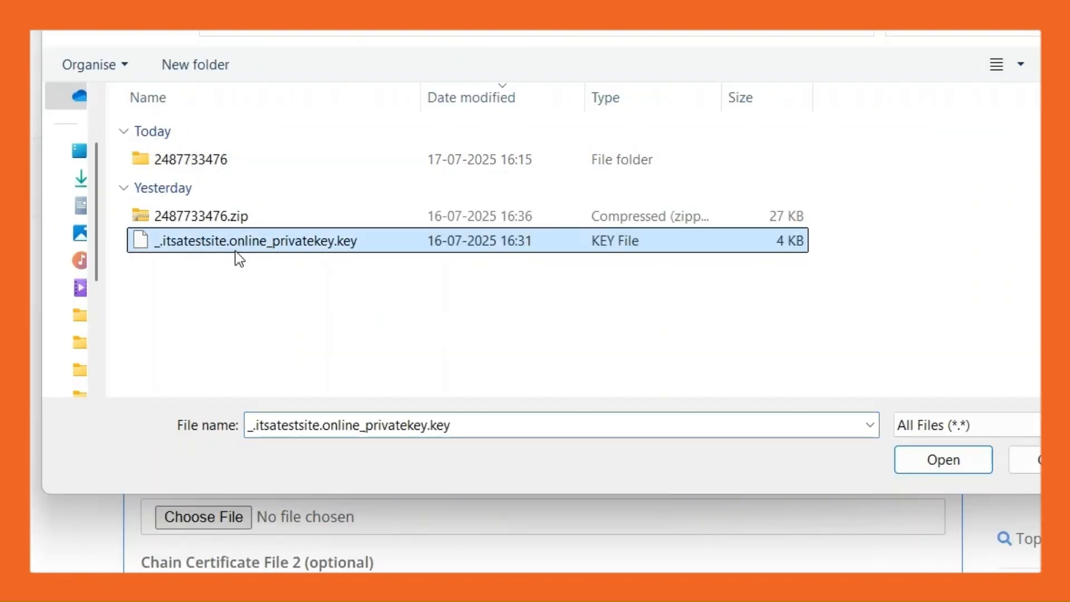
pyautogui.click(948, 462)
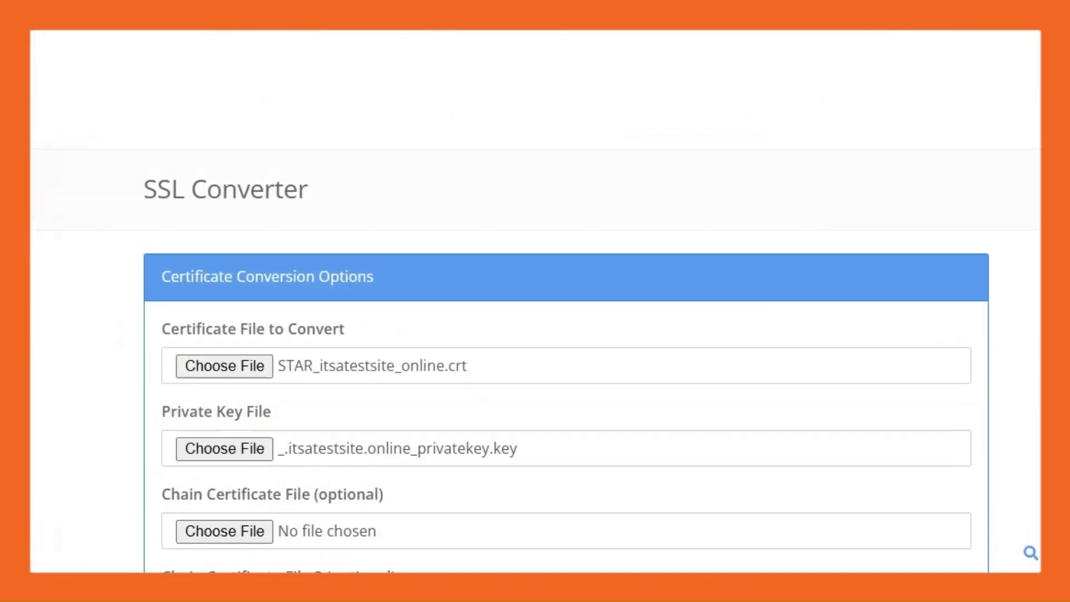
# Choose My_CA_Bundle.ca-bundle from the CER - CRT Files folder as the first chain certificate file
pyautogui.moveTo(159, 495); pyautogui.dragTo(299, 495)
pyautogui.click(225, 532)
pyautogui.doubleClick(234, 170)
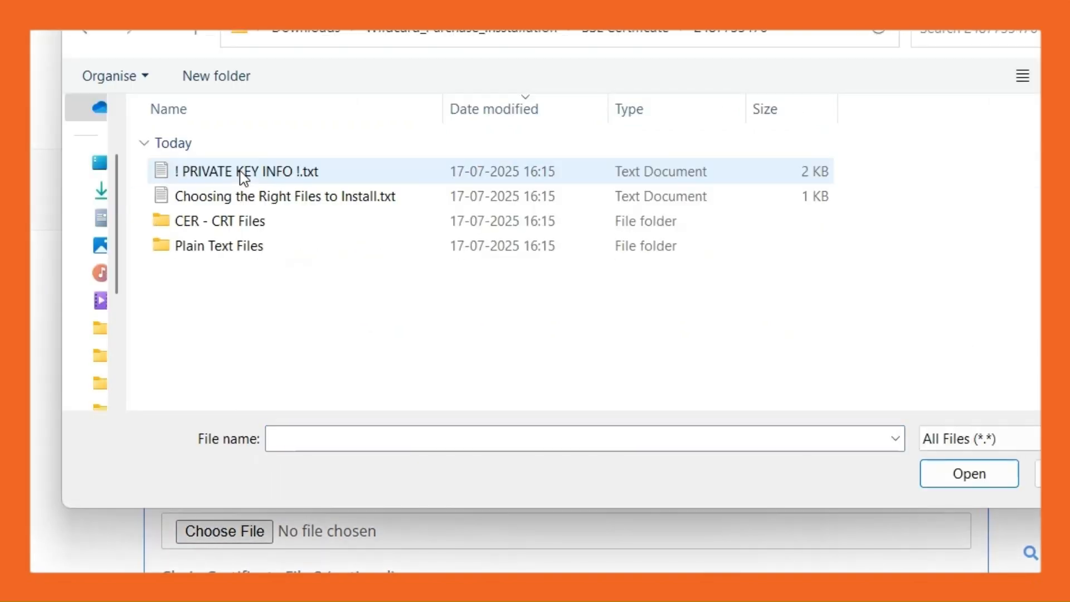
pyautogui.doubleClick(222, 222)
pyautogui.click(237, 171)
pyautogui.click(956, 477)
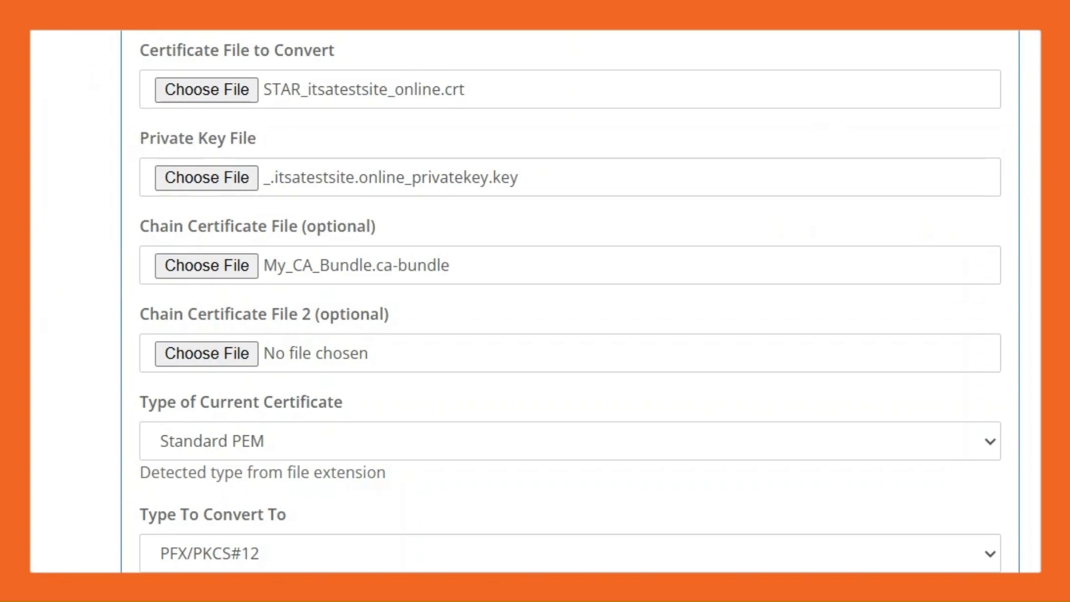
# Enter the PFX password for the converted certificate
pyautogui.scroll(-4, 571, 301)
pyautogui.click(256, 394)
pyautogui.write('********')
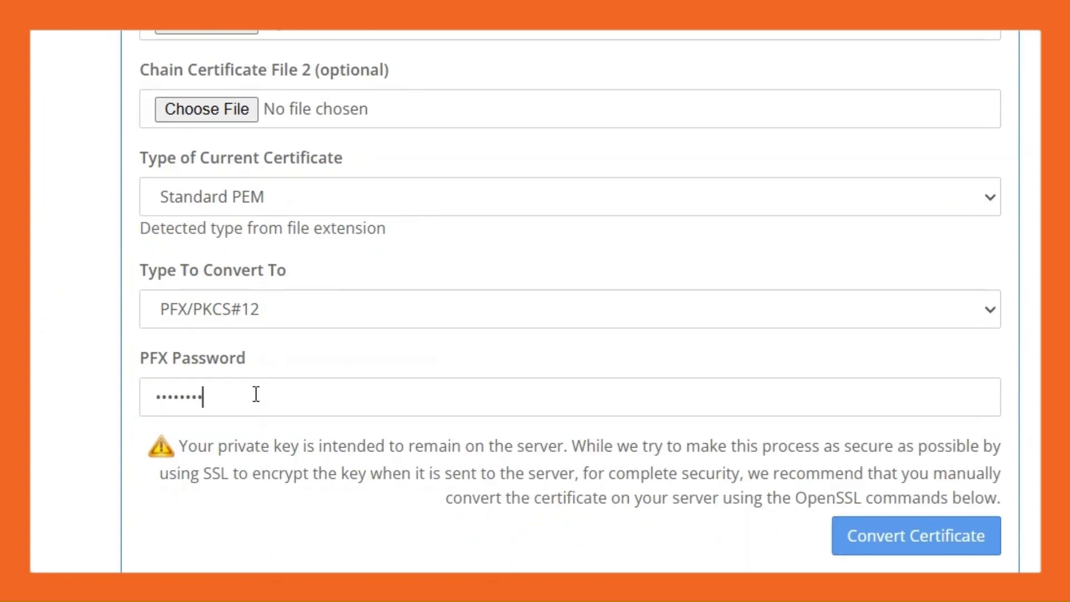
# Convert the certificate to PFX and select STAR_itsatestsite_online.pfx in its folder
pyautogui.scroll(-4, 382, 351)
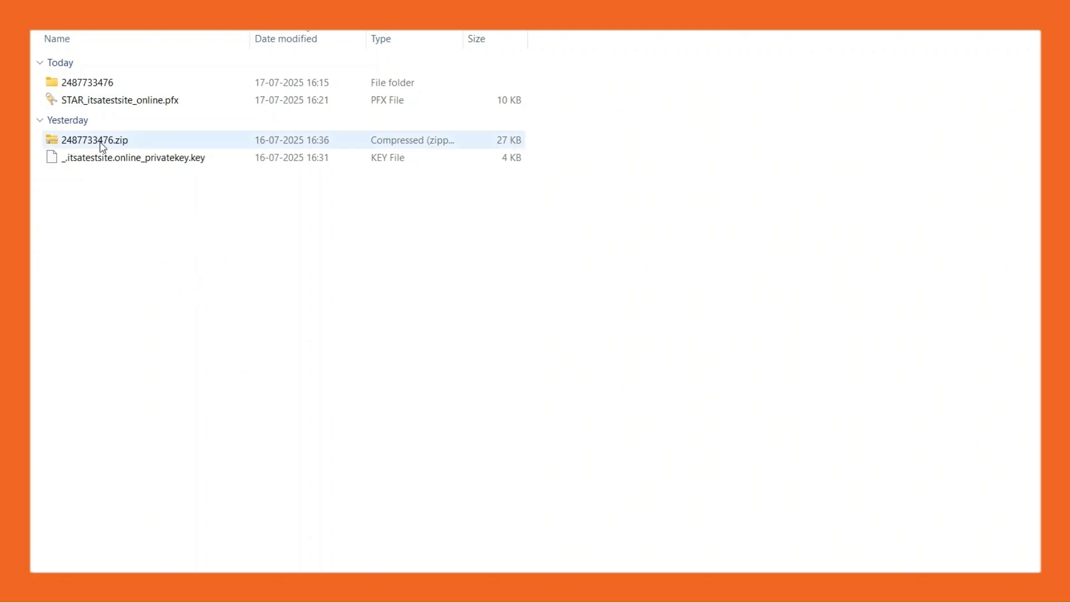
pyautogui.click(106, 102)
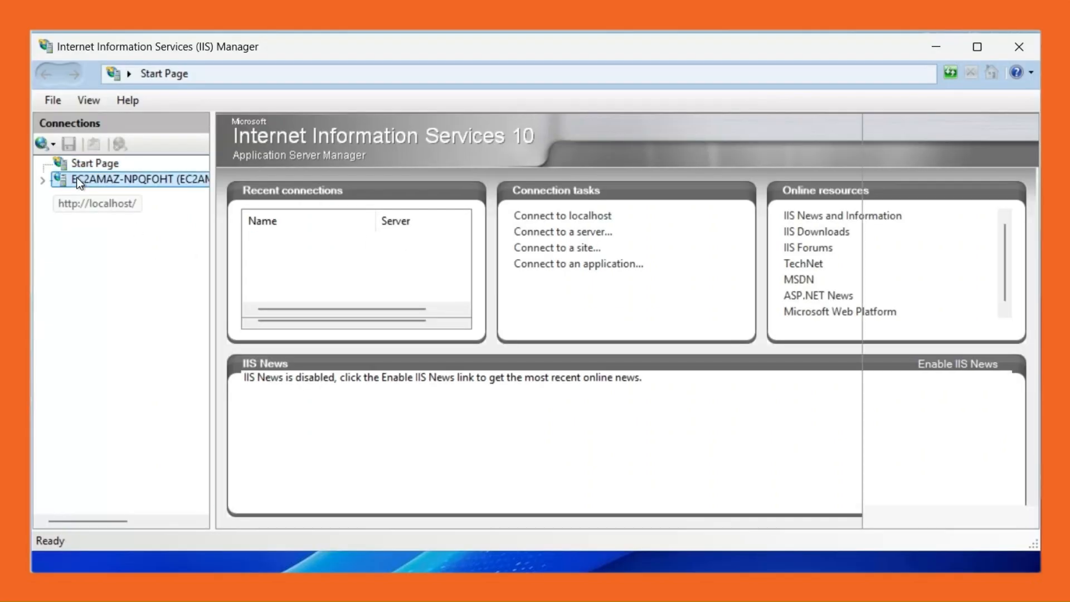
# Switch to IIS Manager and open the Server Certificates feature of the EC2AMAZ-NPQFOHT server
pyautogui.click(75, 177)
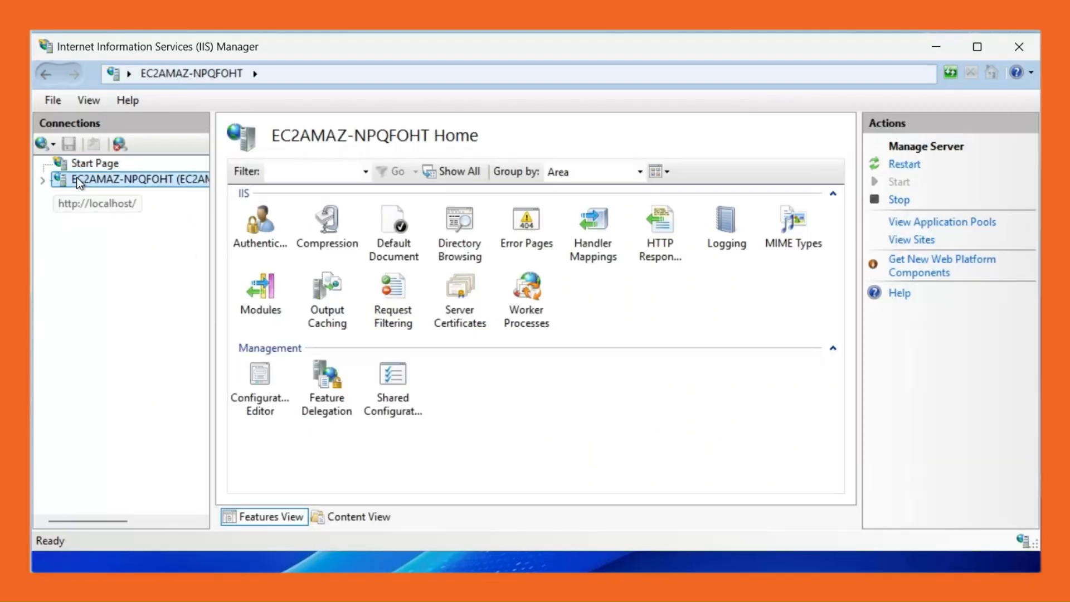
pyautogui.click(467, 296)
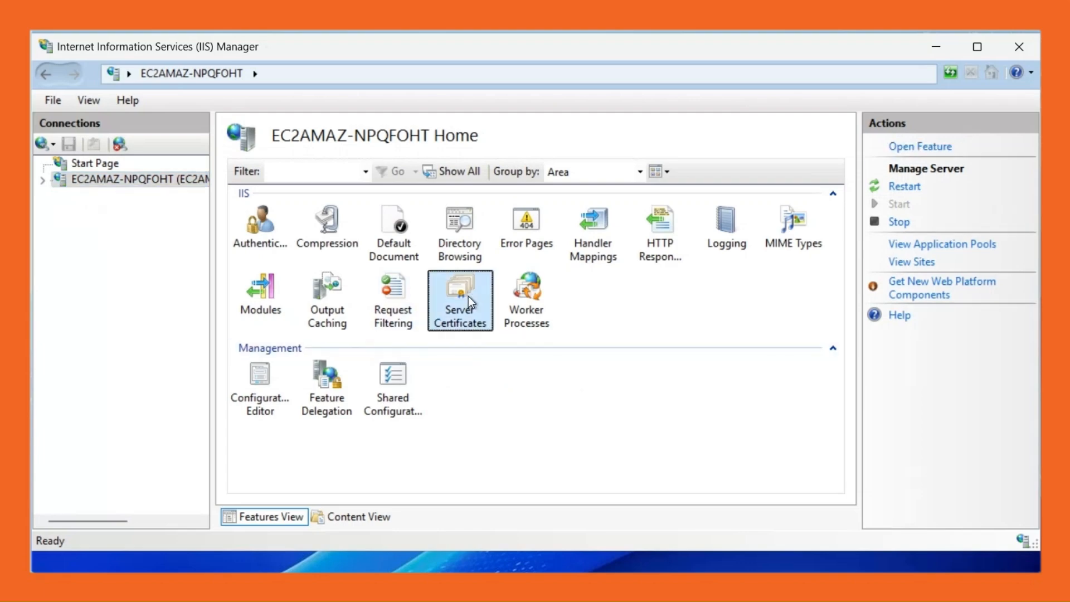
pyautogui.rightClick(467, 298)
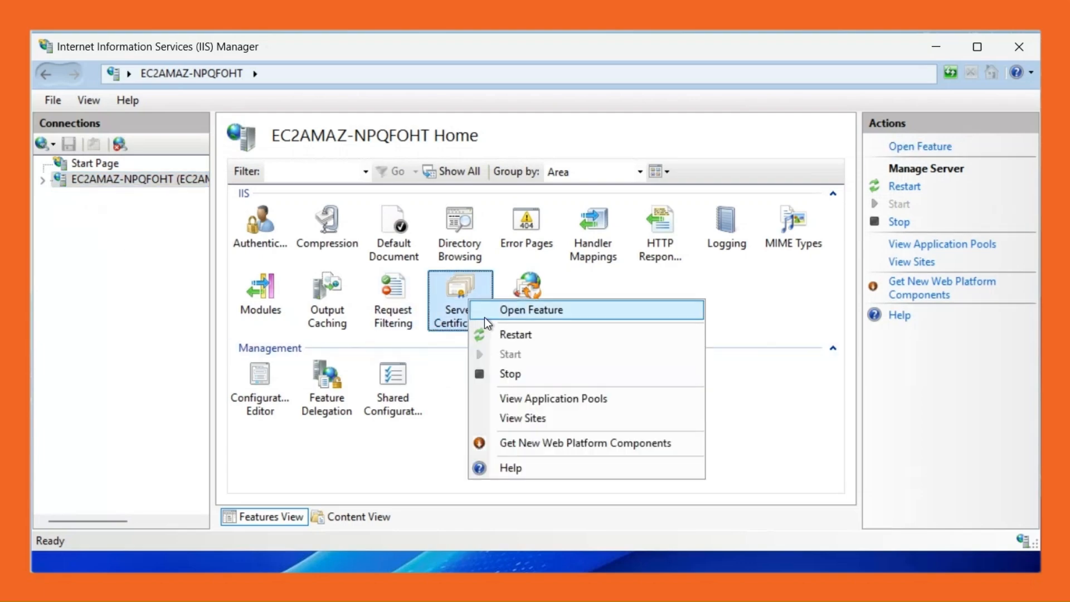
pyautogui.click(485, 316)
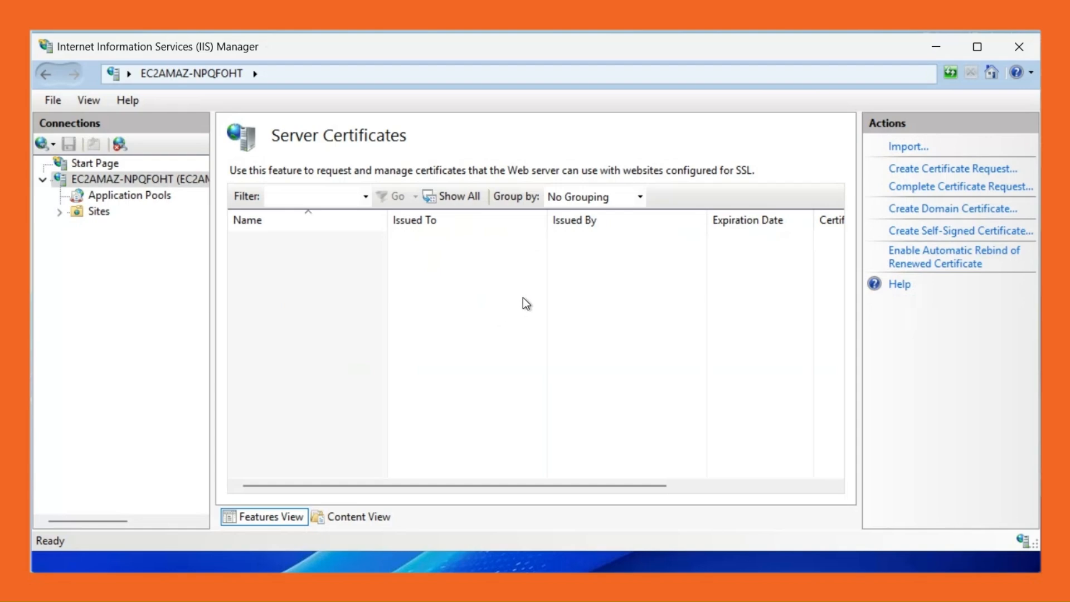
# Import the STAR_itsatestsite_online PFX file from Downloads as a server certificate, entering the PFX password
pyautogui.click(909, 148)
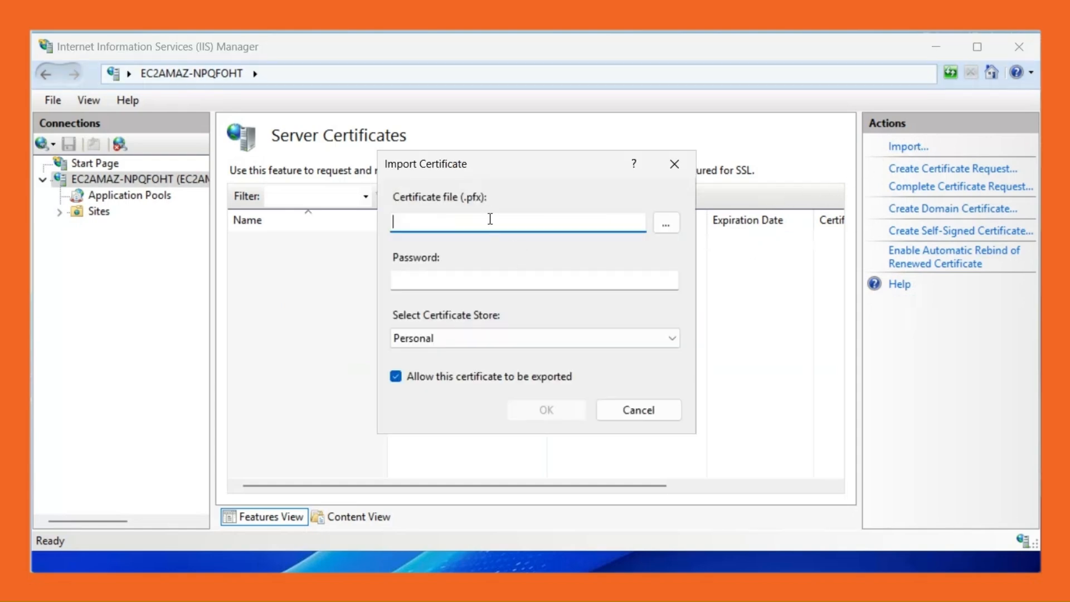
pyautogui.click(666, 224)
pyautogui.click(424, 326)
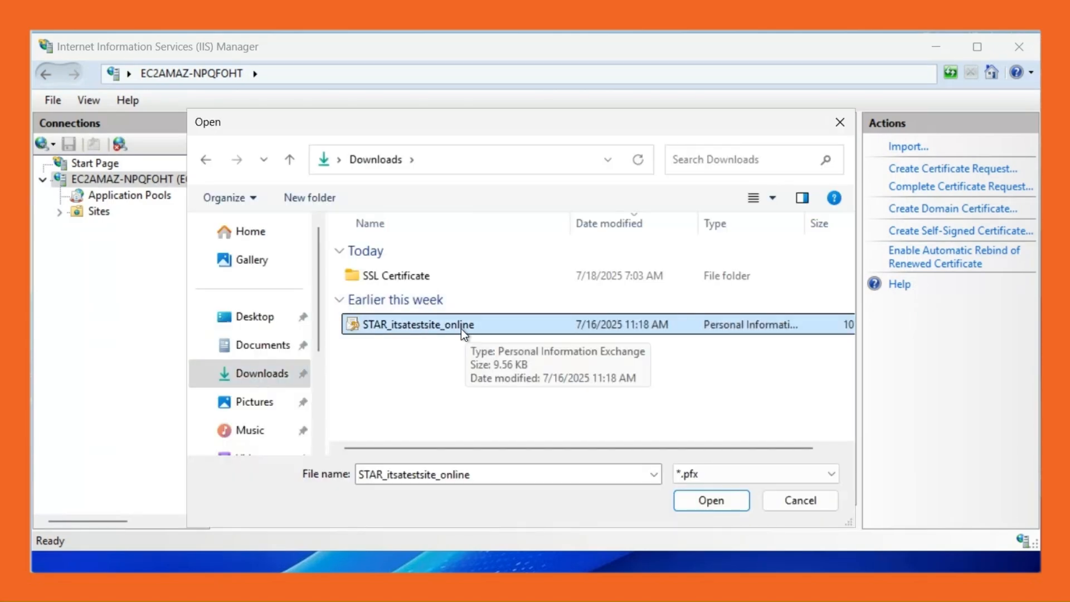
pyautogui.click(711, 500)
pyautogui.click(477, 278)
pyautogui.write('***********')
pyautogui.click(544, 408)
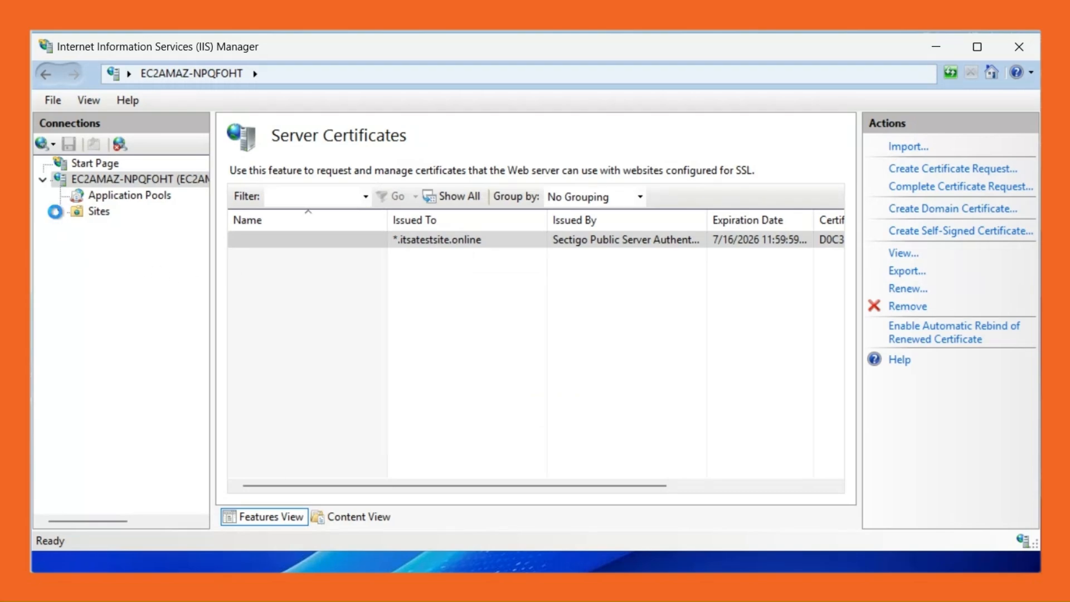
# Open the bindings of the itsatestsite.online site for editing
pyautogui.click(58, 212)
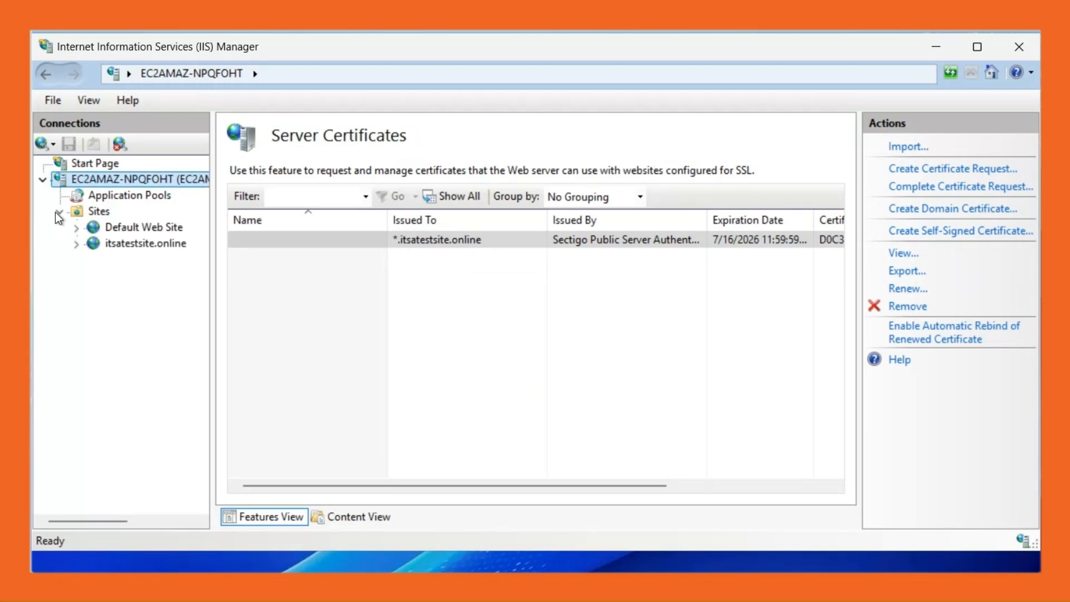
pyautogui.click(123, 243)
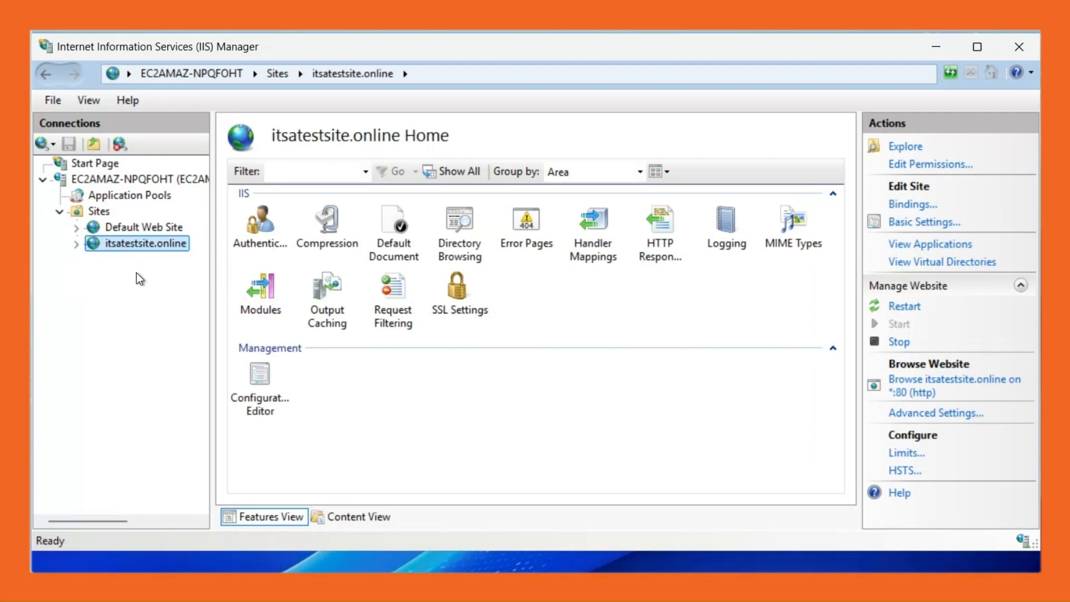
pyautogui.rightClick(116, 242)
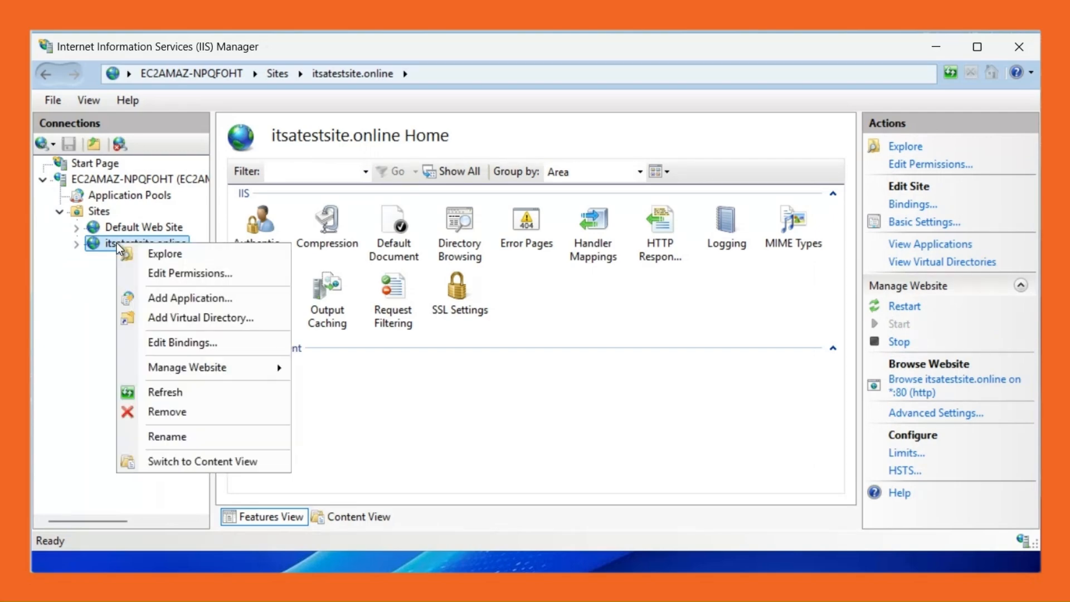
pyautogui.click(179, 338)
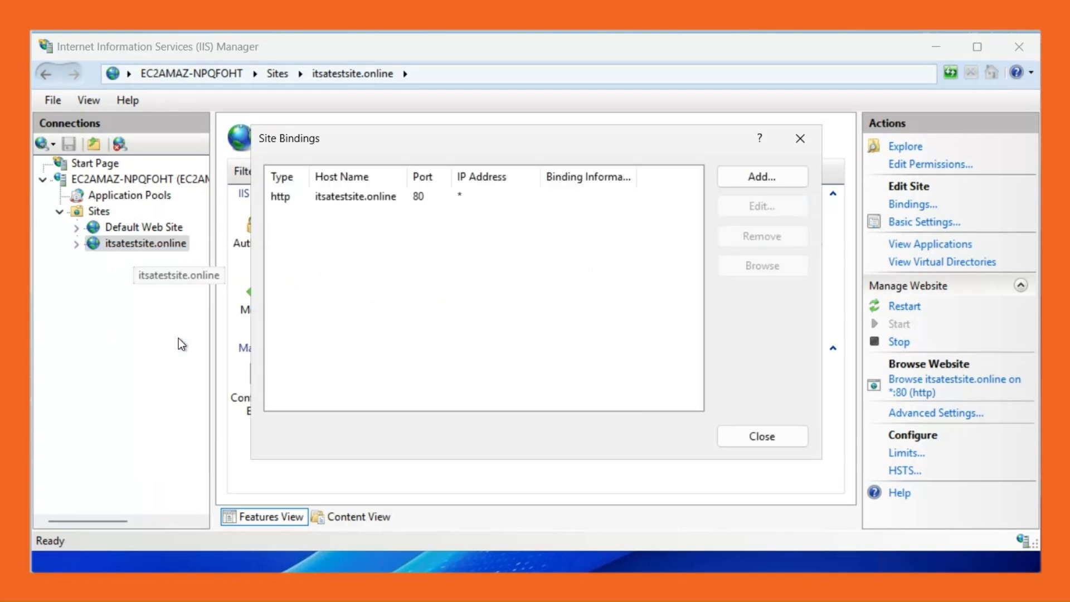
# Start a new https site binding on port 443 with the host name *.itsatestsite.online
pyautogui.click(771, 183)
pyautogui.click(365, 172)
pyautogui.click(357, 205)
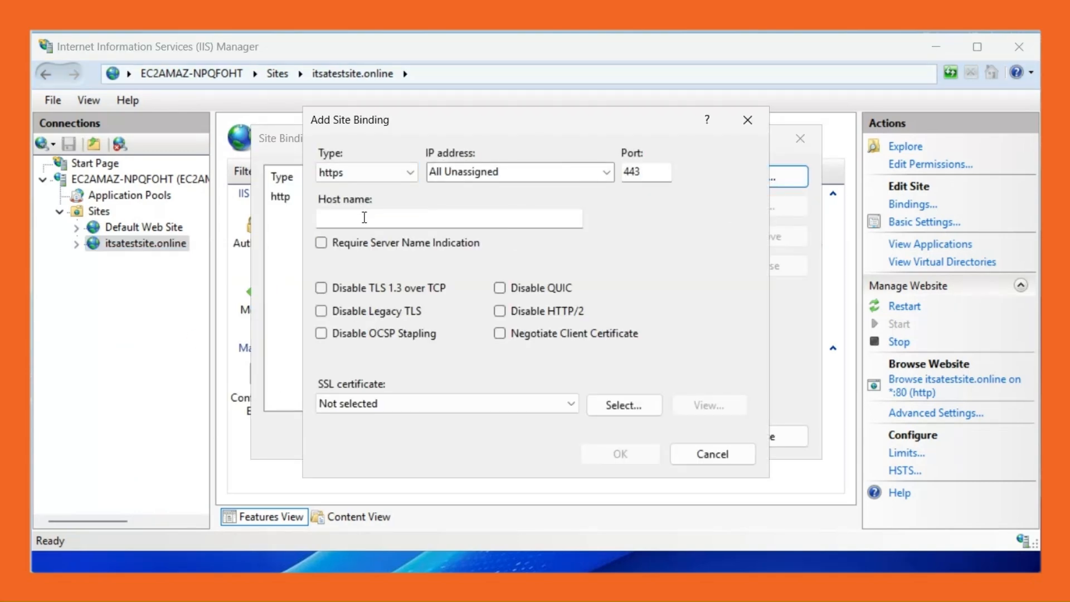
pyautogui.click(365, 219)
pyautogui.write('*.itsa')
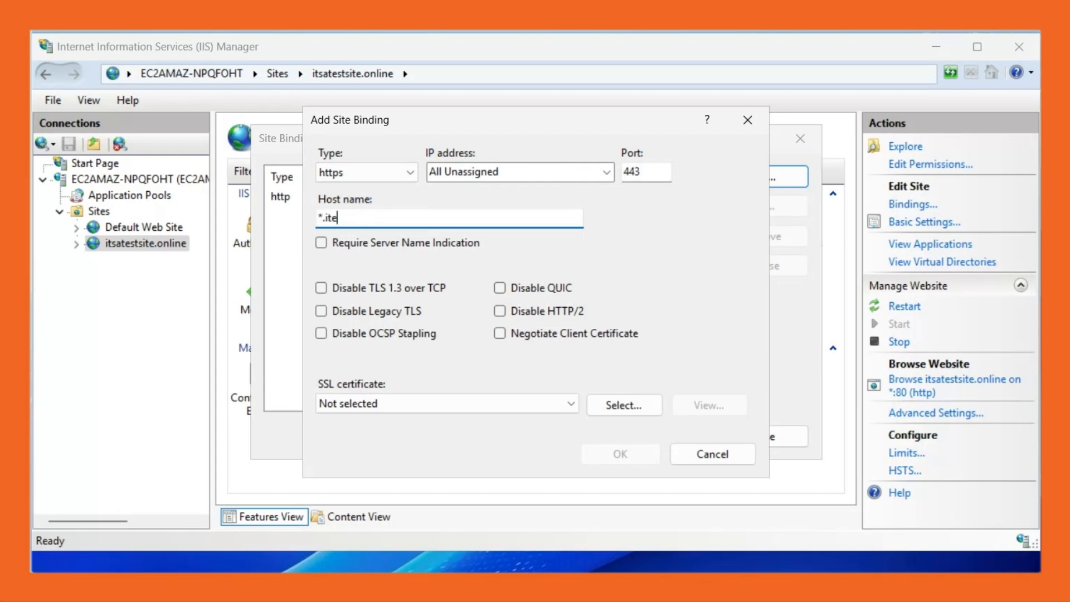
pyautogui.write('testsite.online')
# Require Server Name Indication, assign the *.itsatestsite.online SSL certificate, and save the new binding
pyautogui.click(321, 243)
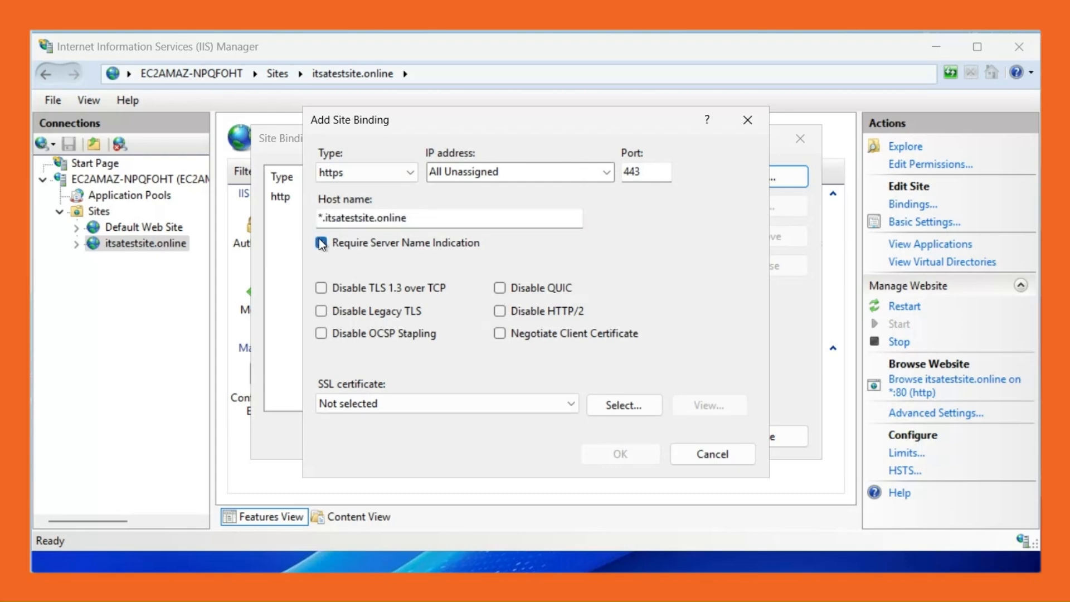
pyautogui.click(378, 407)
pyautogui.click(377, 433)
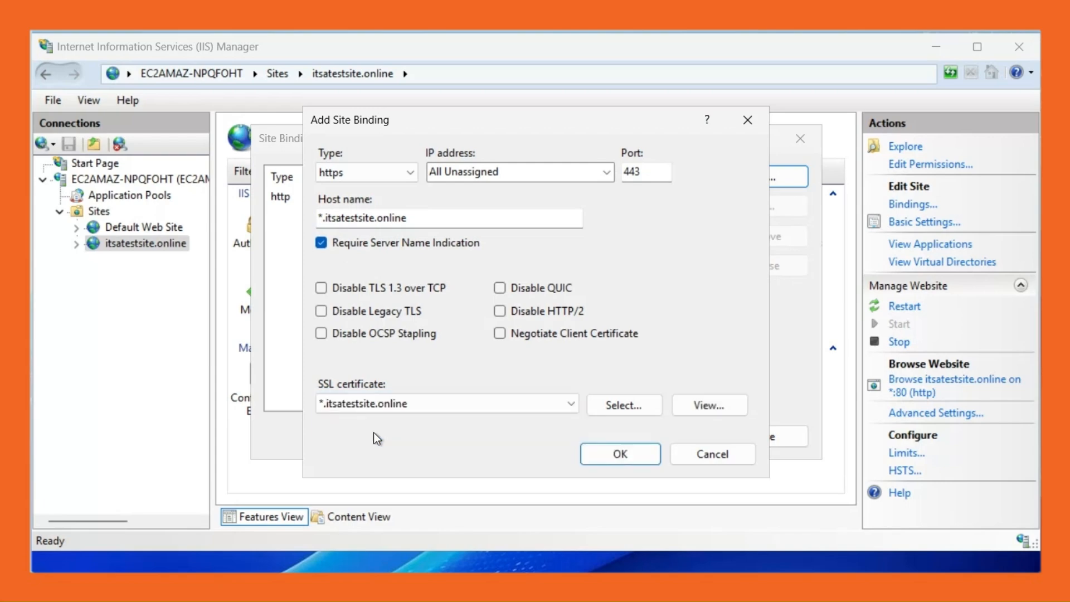
pyautogui.click(620, 454)
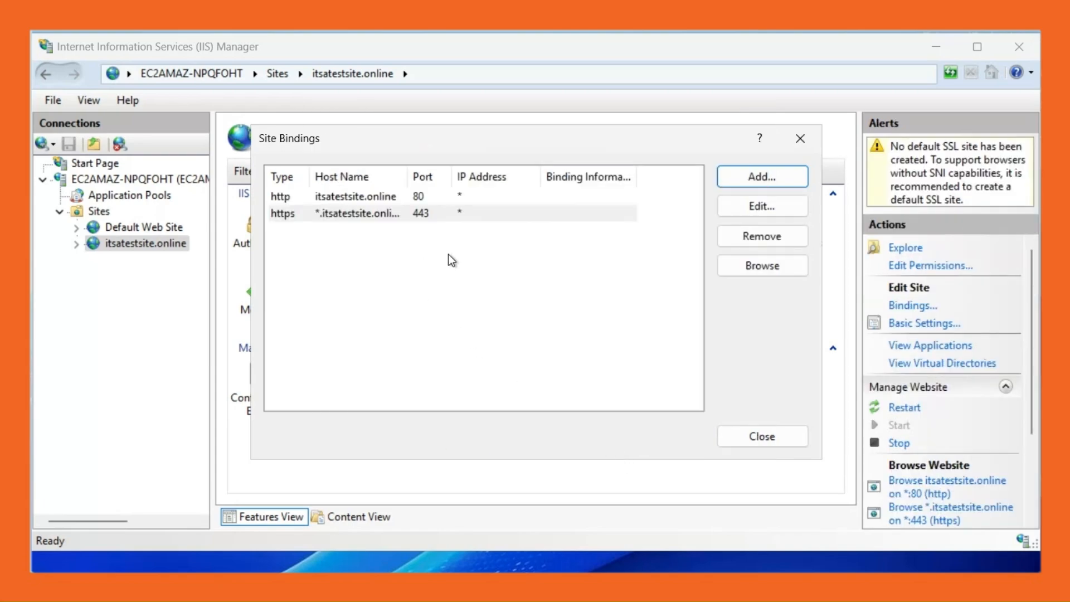
pyautogui.click(752, 433)
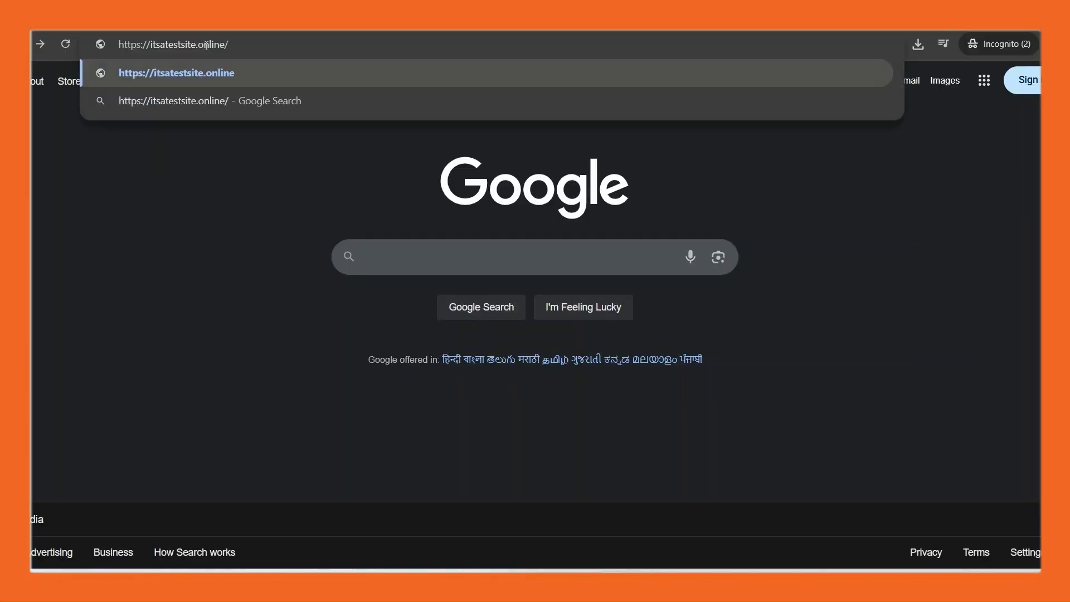
pyautogui.press('Return')
pyautogui.click(100, 45)
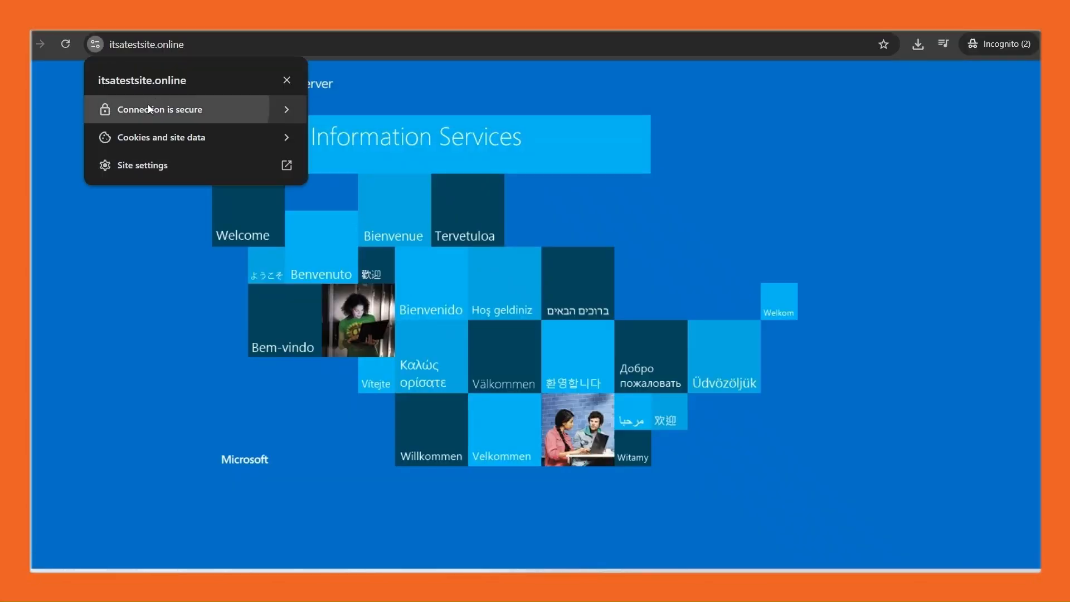
pyautogui.click(148, 107)
pyautogui.click(194, 204)
# Check the certificate's common name, its issuer and its validity period
pyautogui.moveTo(479, 165); pyautogui.dragTo(551, 167)
pyautogui.moveTo(479, 244); pyautogui.dragTo(523, 246)
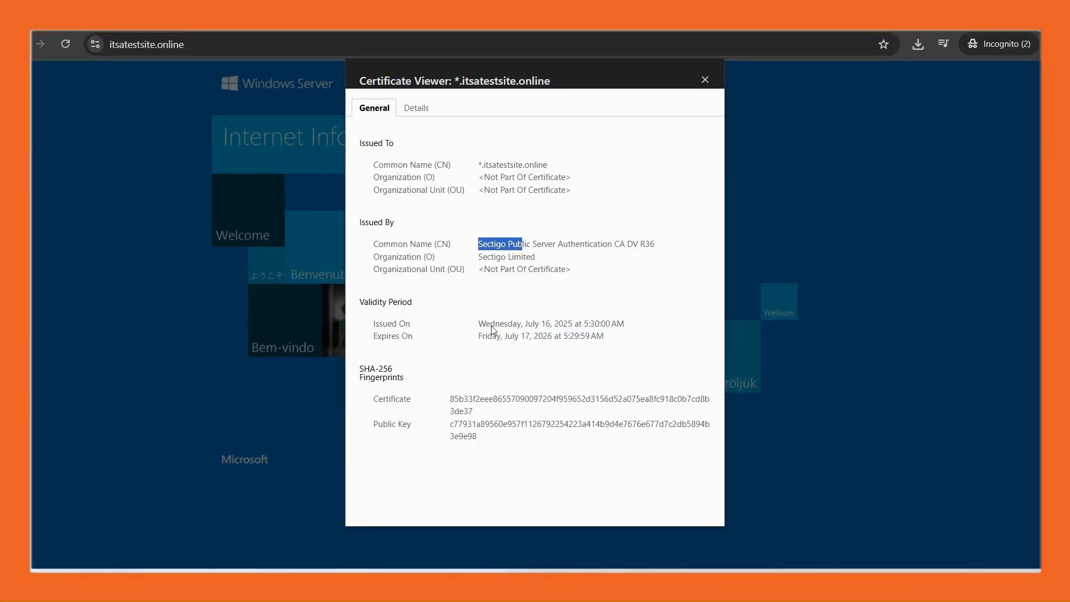
pyautogui.moveTo(479, 324); pyautogui.dragTo(559, 337)
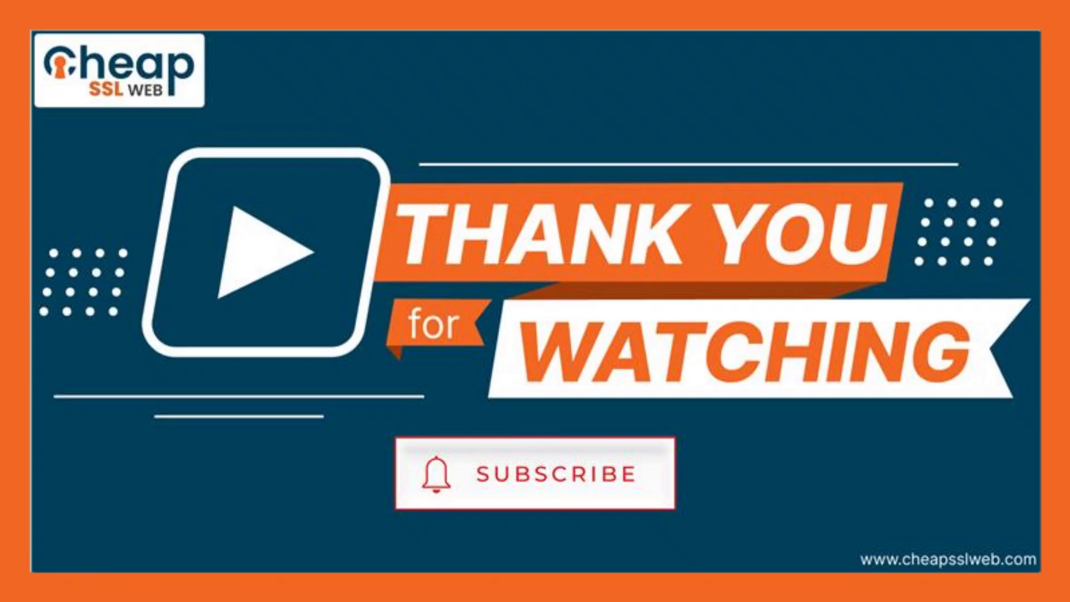